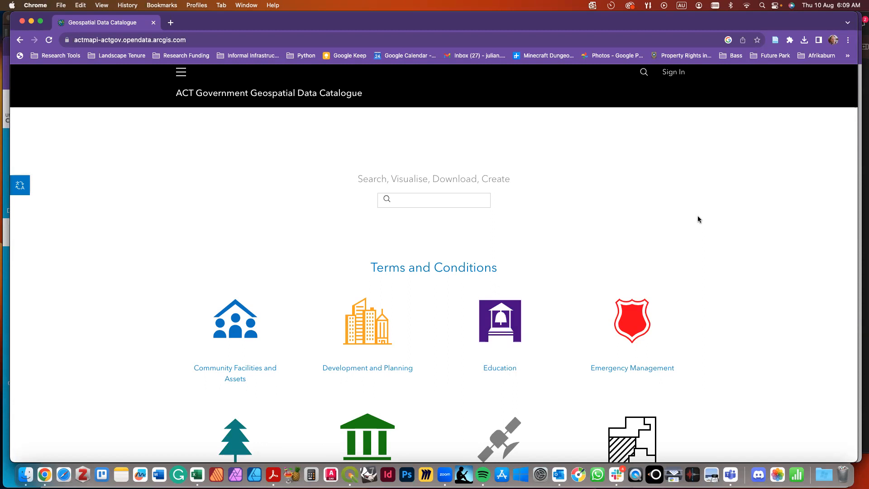
Open the Topography category from the geospatial data catalogue's home page.
{"action": "scroll", "coordinate": [646, 267], "scroll_direction": "down", "scroll_amount": 5}
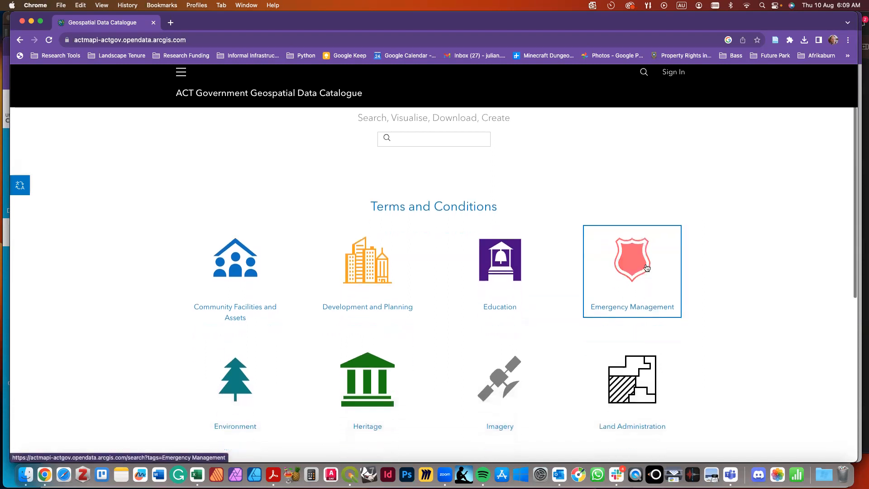
{"action": "scroll", "coordinate": [716, 322], "scroll_direction": "down", "scroll_amount": 8}
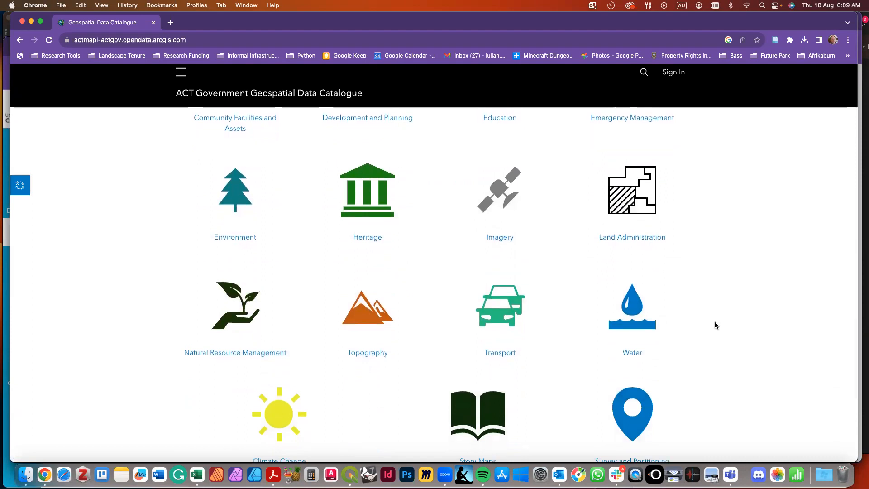
{"action": "scroll", "coordinate": [715, 322], "scroll_direction": "down", "scroll_amount": 1}
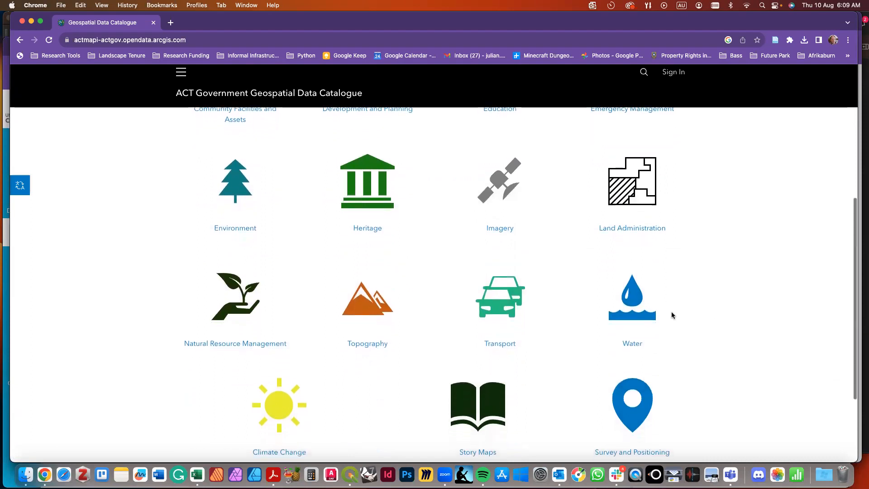
{"action": "left_click", "coordinate": [370, 325]}
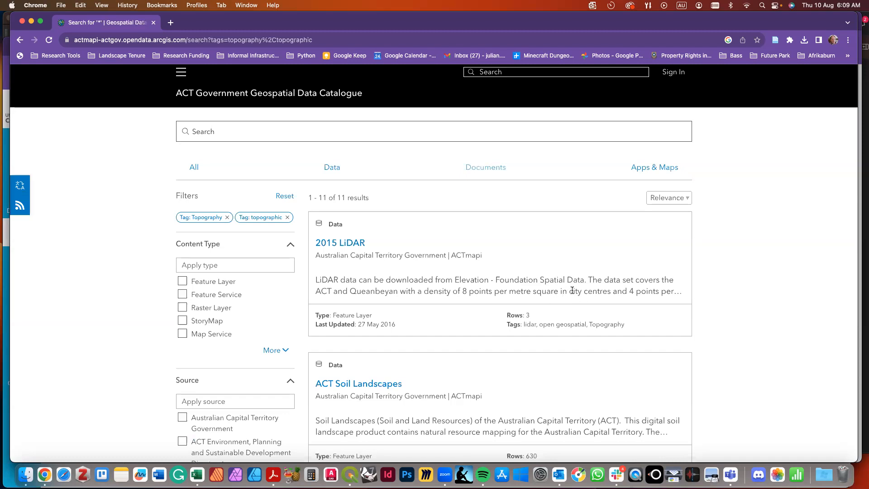
Find the ACT Water Management Areas dataset in the Topography results and open its download options.
{"action": "scroll", "coordinate": [577, 290], "scroll_direction": "down", "scroll_amount": 4}
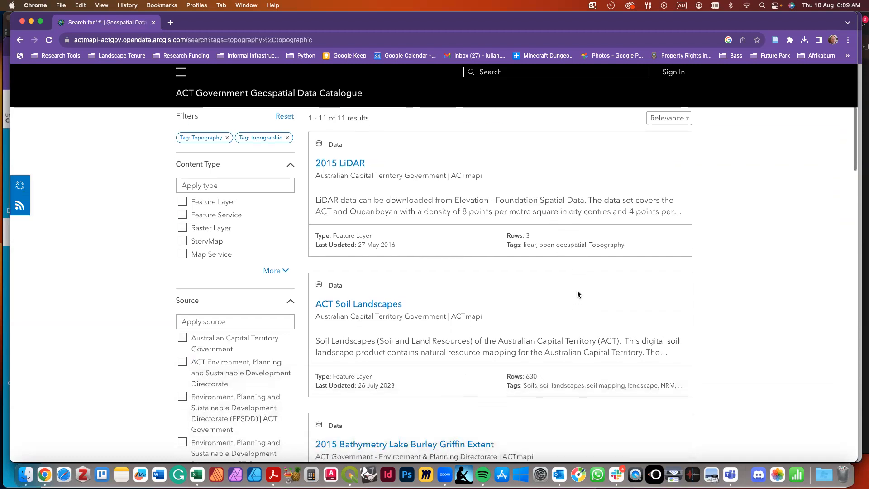
{"action": "scroll", "coordinate": [447, 310], "scroll_direction": "down", "scroll_amount": 12}
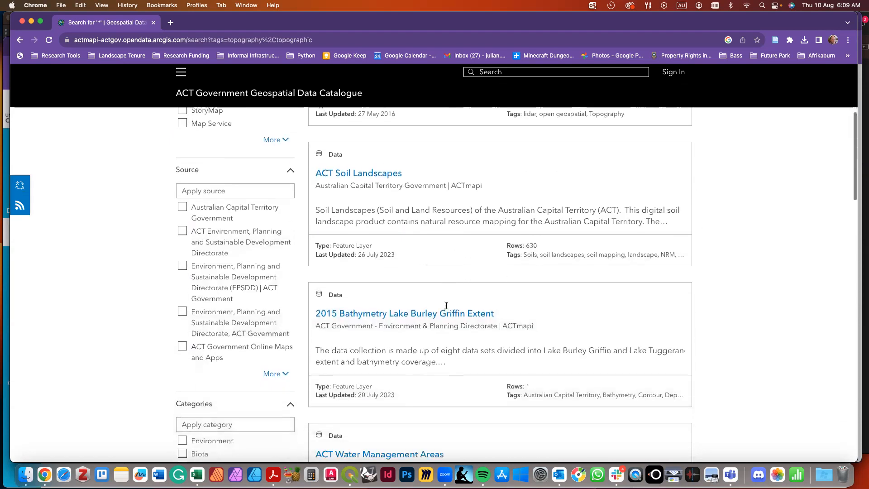
{"action": "scroll", "coordinate": [446, 306], "scroll_direction": "down", "scroll_amount": 1}
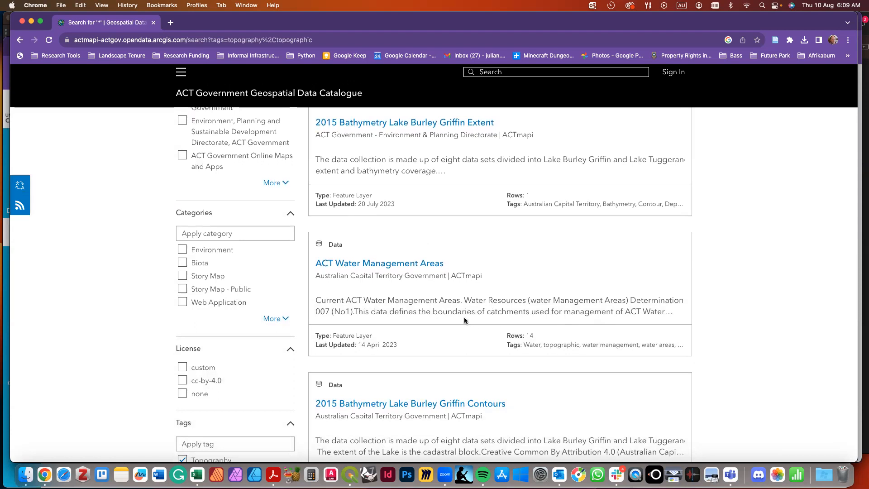
{"action": "left_click", "coordinate": [394, 267]}
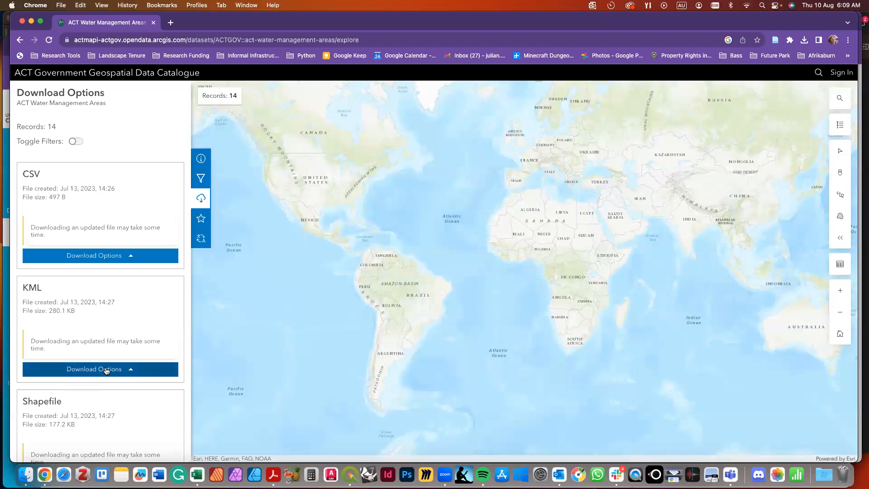
Download the previously generated Shapefile of the ACT Water Management Areas dataset.
{"action": "scroll", "coordinate": [105, 372], "scroll_direction": "down", "scroll_amount": 3}
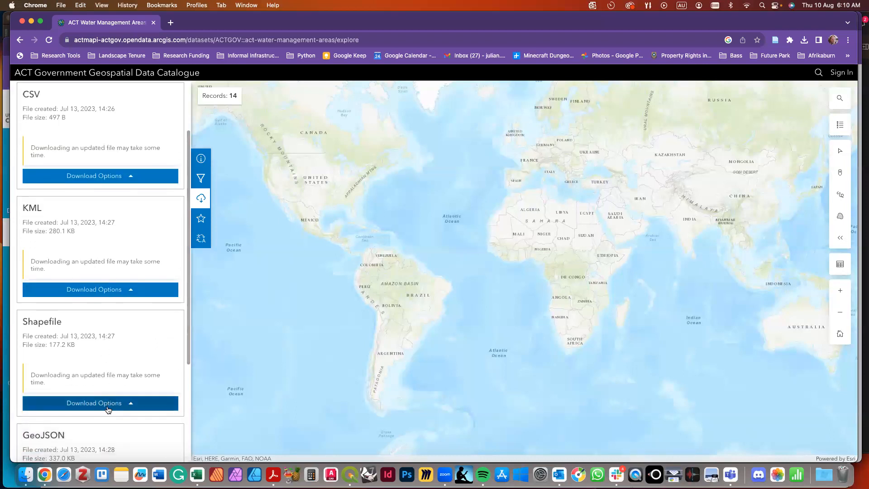
{"action": "left_click", "coordinate": [108, 410]}
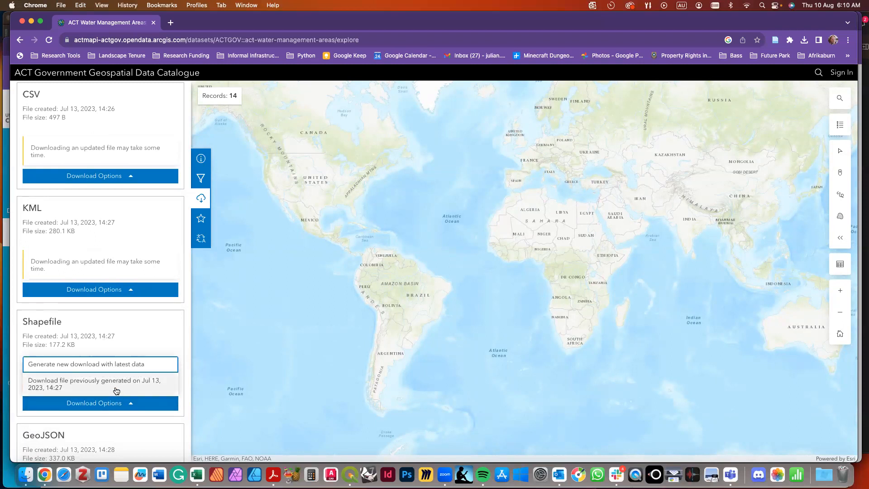
{"action": "left_click", "coordinate": [117, 390]}
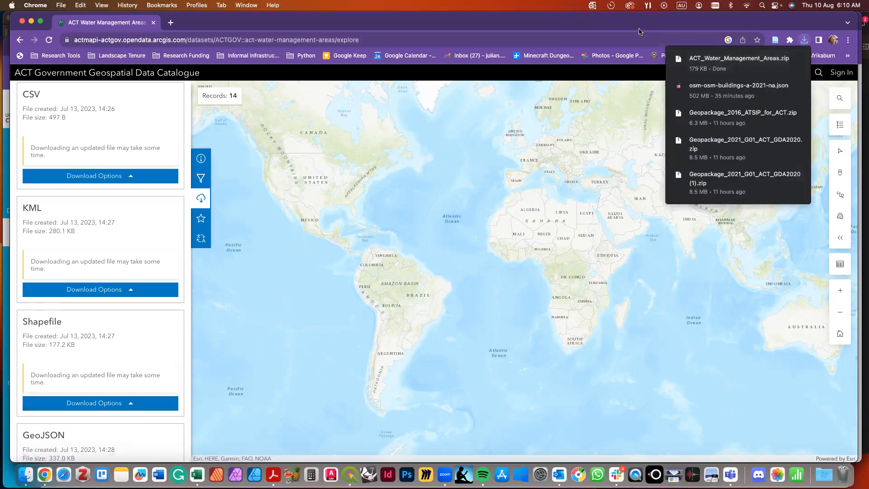
Go back to the Topography results and review the download formats offered for the 2015 Contours - 5m dataset.
{"action": "left_click", "coordinate": [20, 41]}
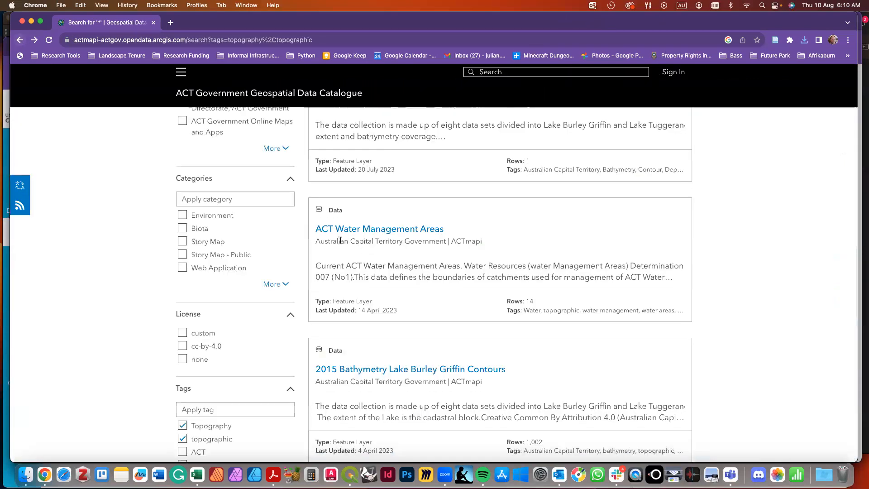
{"action": "scroll", "coordinate": [379, 307], "scroll_direction": "down", "scroll_amount": 10}
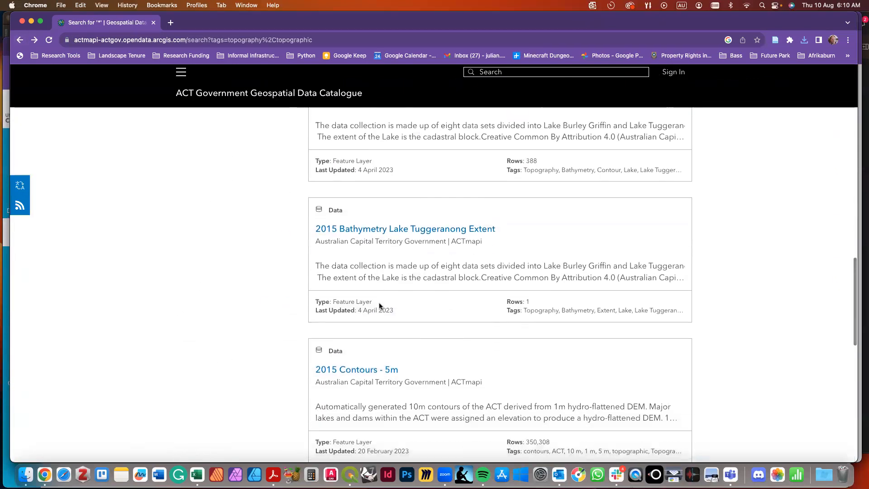
{"action": "scroll", "coordinate": [410, 263], "scroll_direction": "down", "scroll_amount": 2}
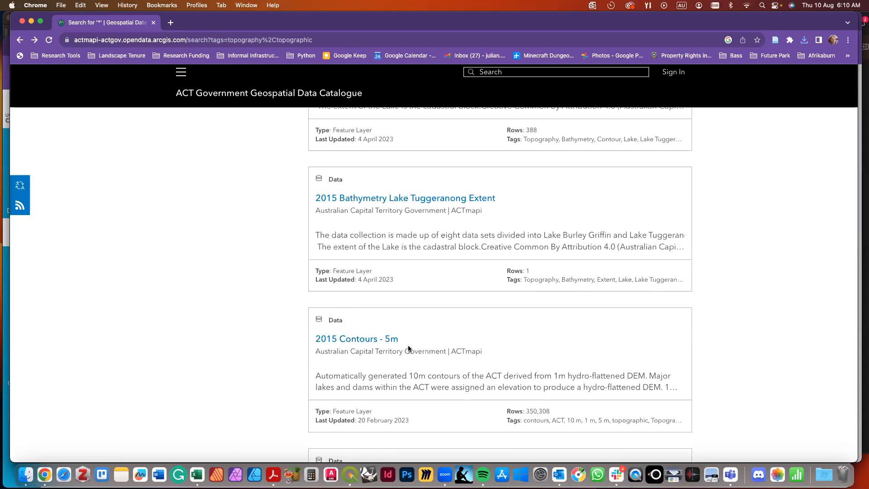
{"action": "left_click", "coordinate": [375, 339]}
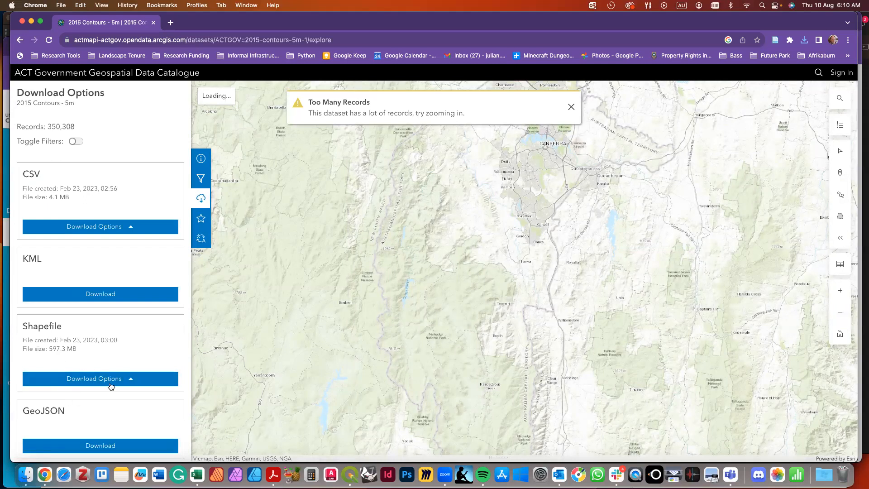
{"action": "scroll", "coordinate": [79, 333], "scroll_direction": "down", "scroll_amount": 1}
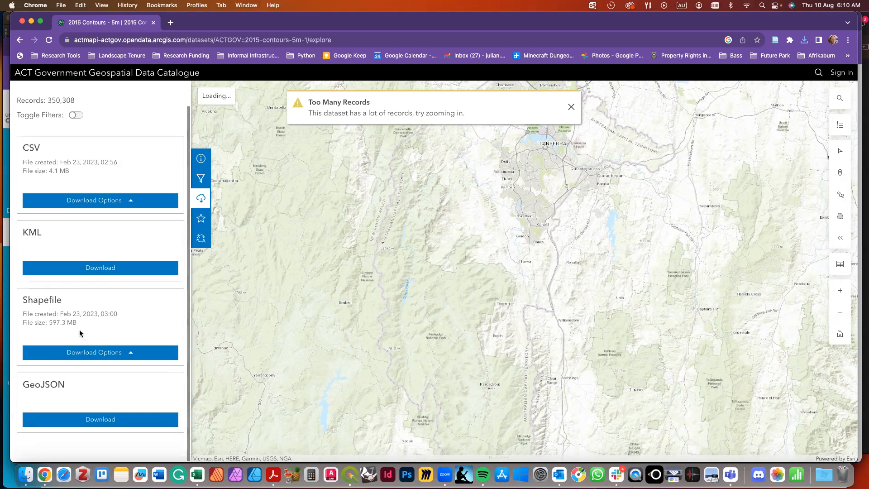
{"action": "scroll", "coordinate": [80, 331], "scroll_direction": "up", "scroll_amount": 1}
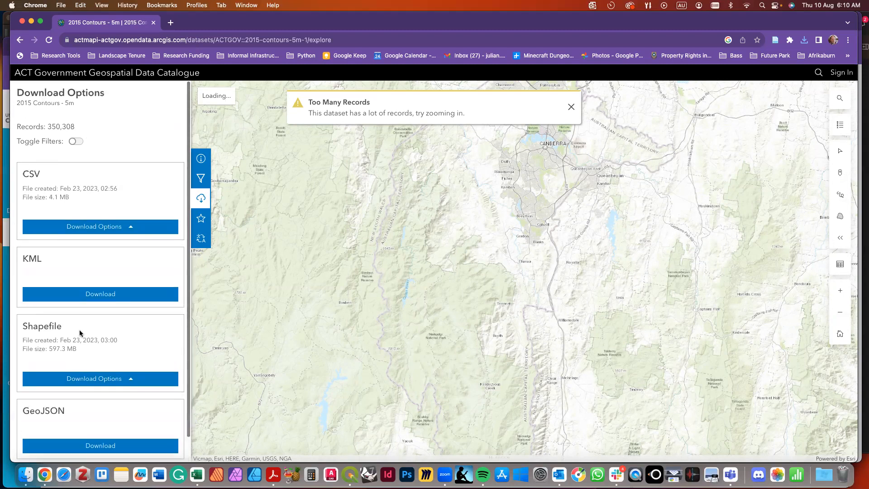
Return to the catalogue's home page and open the Imagery category.
{"action": "left_click", "coordinate": [20, 40]}
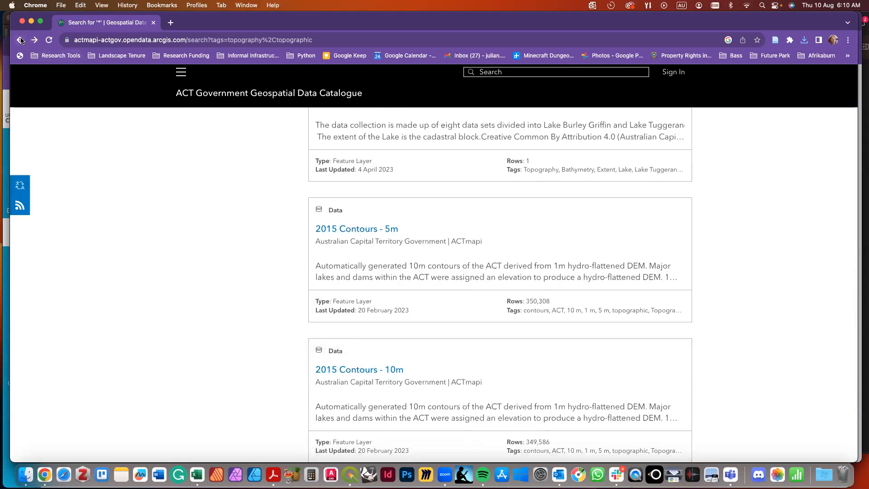
{"action": "left_click", "coordinate": [20, 41]}
{"action": "scroll", "coordinate": [446, 303], "scroll_direction": "down", "scroll_amount": 3}
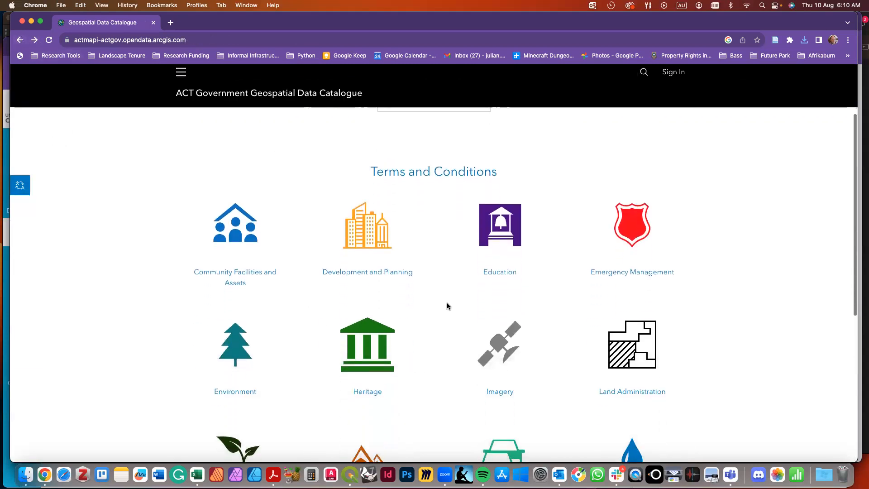
{"action": "scroll", "coordinate": [447, 303], "scroll_direction": "down", "scroll_amount": 2}
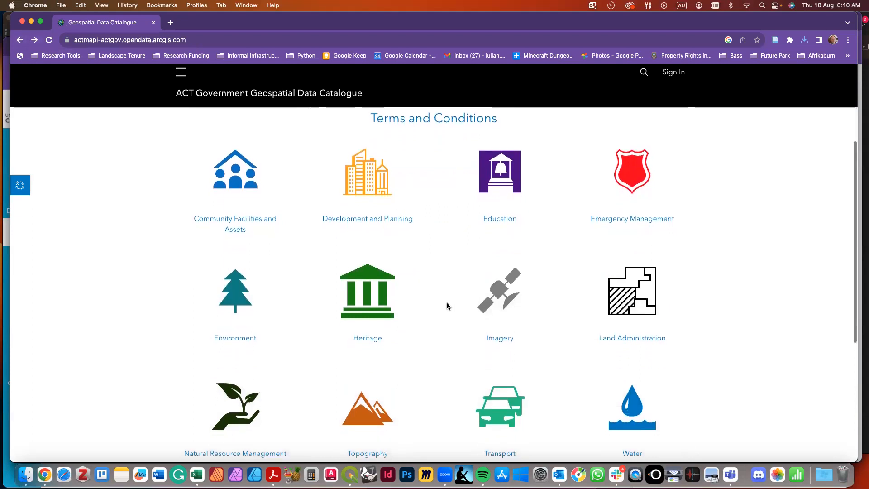
{"action": "left_click", "coordinate": [496, 311]}
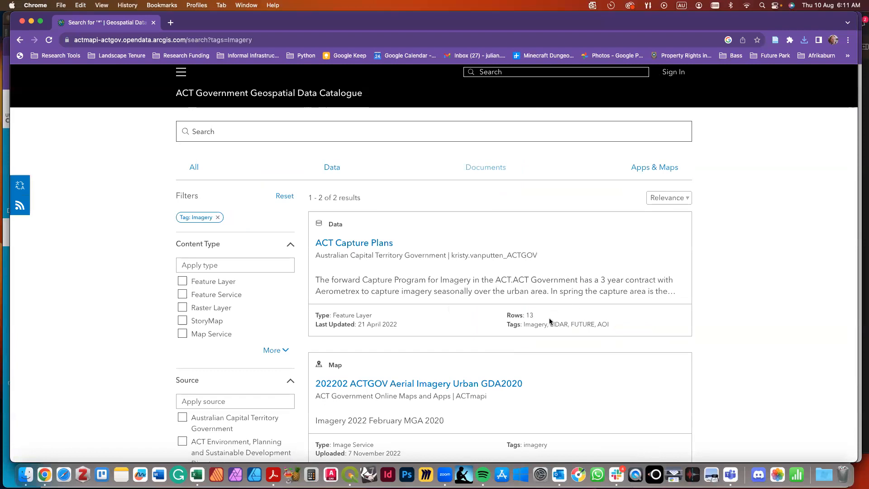
Open the download options of the 202202 ACTGOV Aerial Imagery Urban GDA2020 dataset from the Imagery results.
{"action": "scroll", "coordinate": [549, 319], "scroll_direction": "down", "scroll_amount": 3}
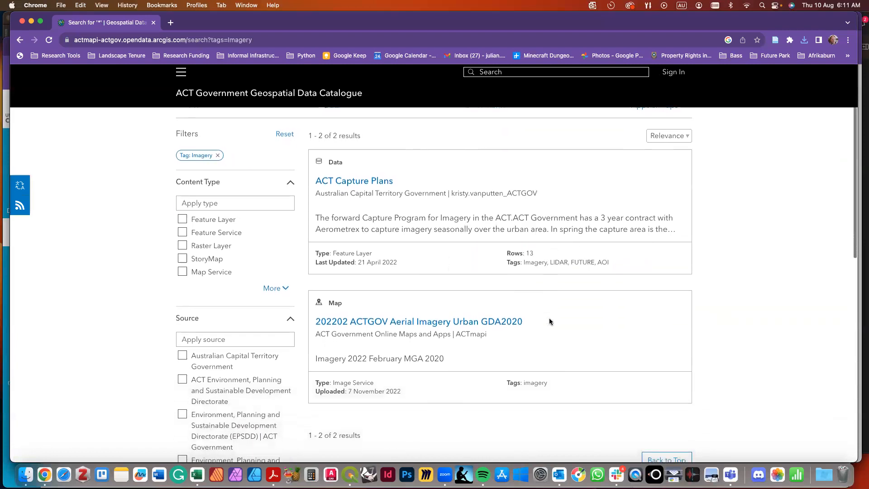
{"action": "scroll", "coordinate": [549, 318], "scroll_direction": "down", "scroll_amount": 2}
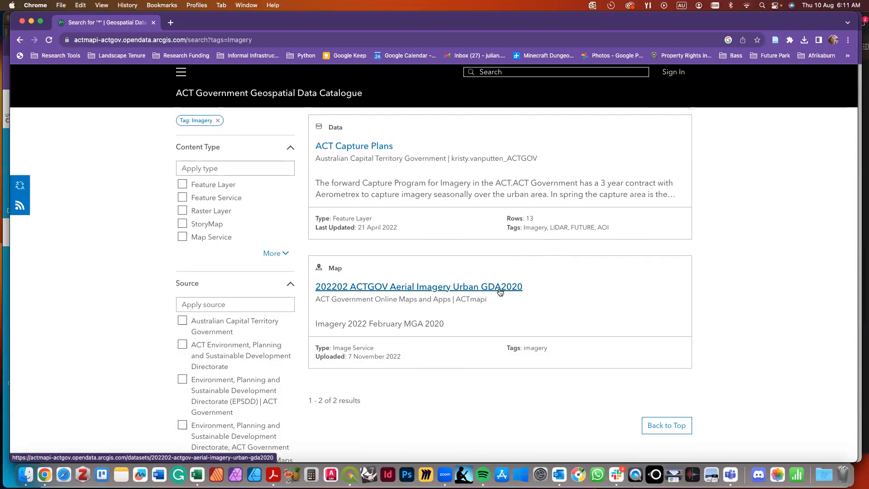
{"action": "scroll", "coordinate": [500, 291], "scroll_direction": "down", "scroll_amount": 3}
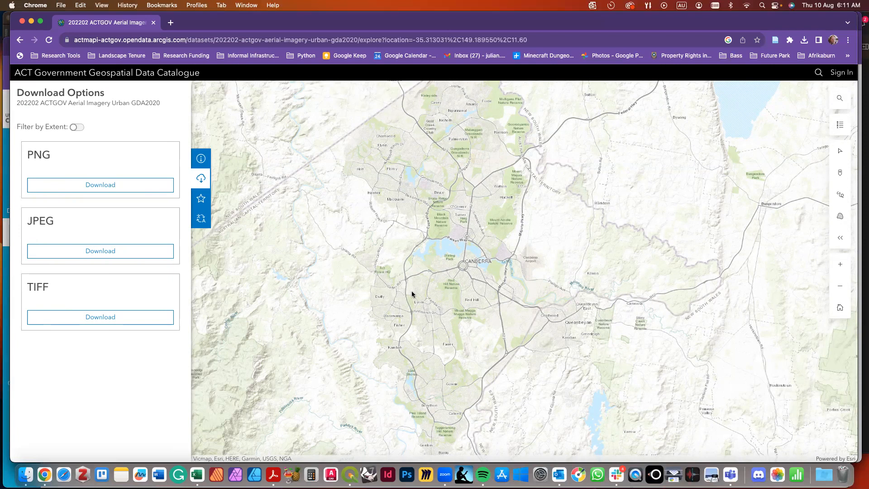
Frame the aerial imagery on central Canberra north of the lake, download it as JPEG and TIFF, and check the recent downloads.
{"action": "scroll", "coordinate": [461, 265], "scroll_direction": "up", "scroll_amount": 1}
{"action": "scroll", "coordinate": [461, 265], "scroll_direction": "up", "scroll_amount": 5}
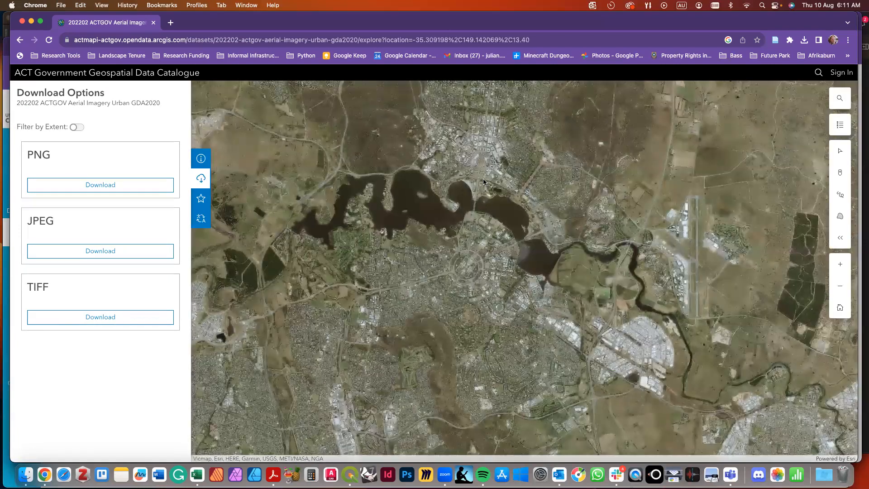
{"action": "scroll", "coordinate": [483, 180], "scroll_direction": "up", "scroll_amount": 2}
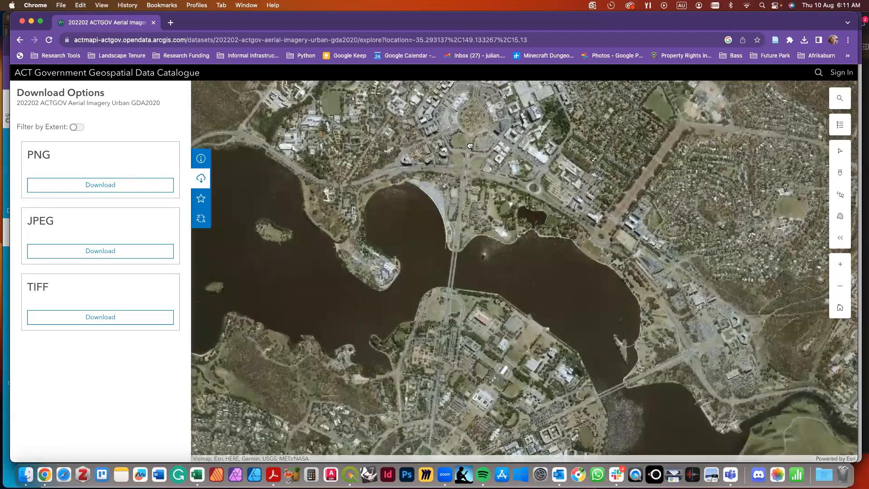
{"action": "scroll", "coordinate": [469, 146], "scroll_direction": "up", "scroll_amount": 3}
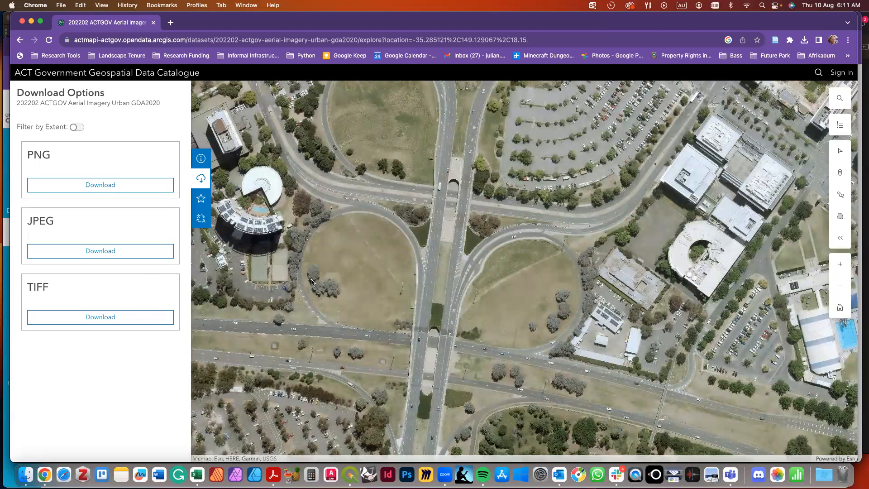
{"action": "scroll", "coordinate": [317, 267], "scroll_direction": "down", "scroll_amount": 1}
{"action": "scroll", "coordinate": [316, 267], "scroll_direction": "down", "scroll_amount": 1}
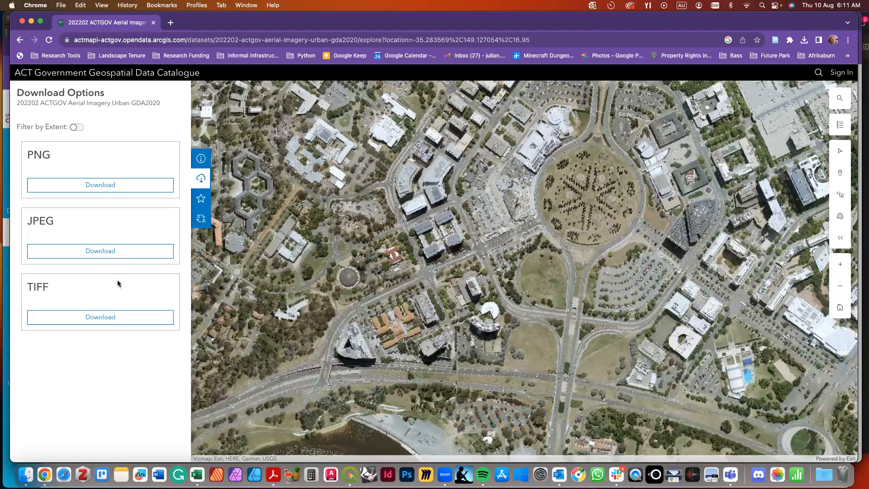
{"action": "left_click", "coordinate": [107, 254]}
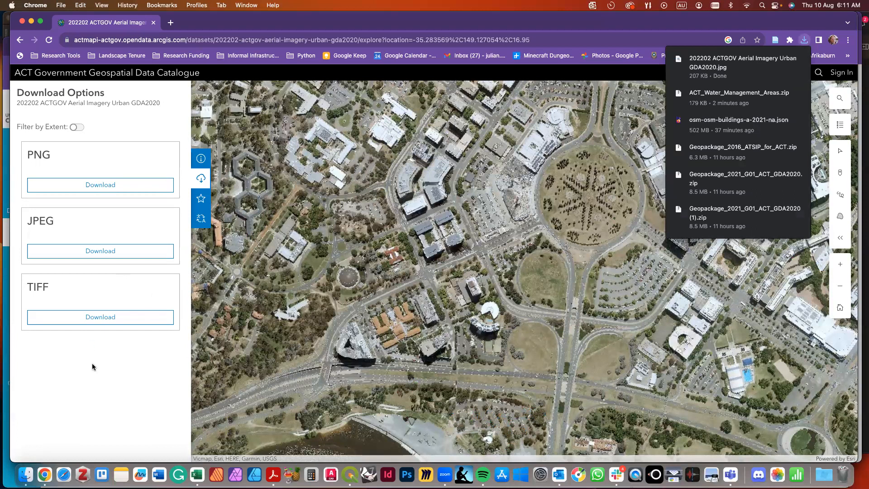
{"action": "left_click", "coordinate": [109, 319]}
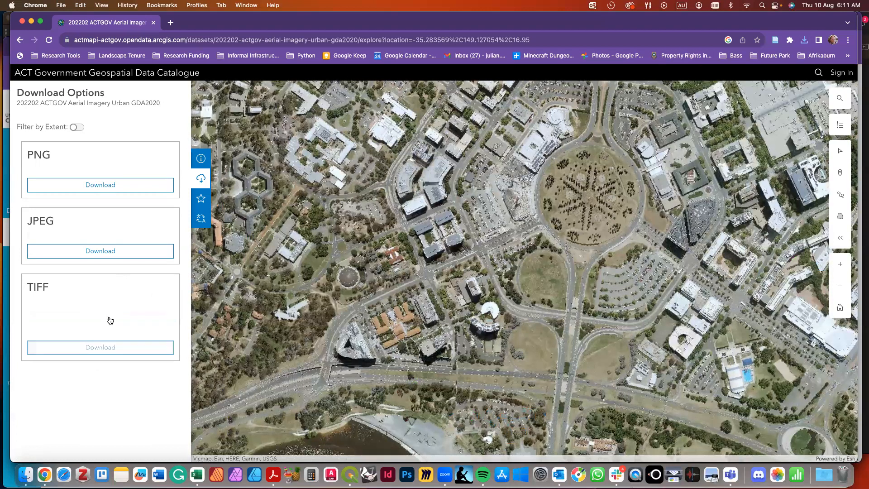
{"action": "left_click", "coordinate": [805, 41]}
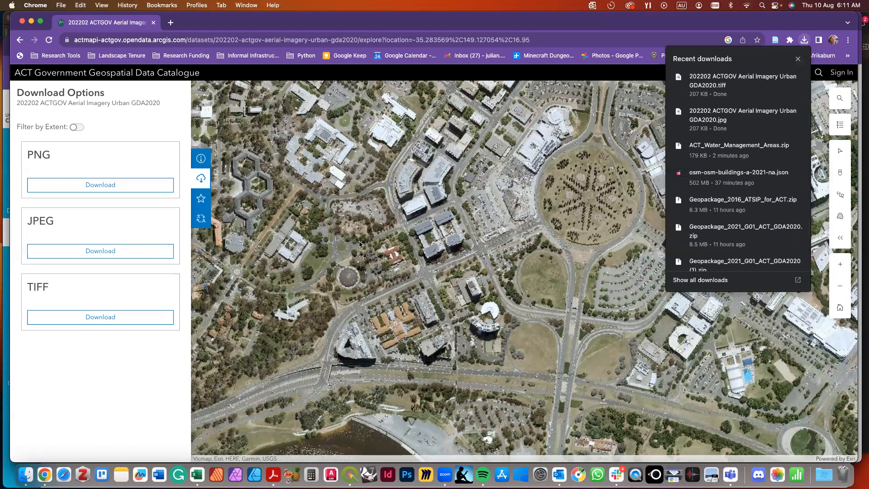
{"action": "left_click", "coordinate": [94, 347]}
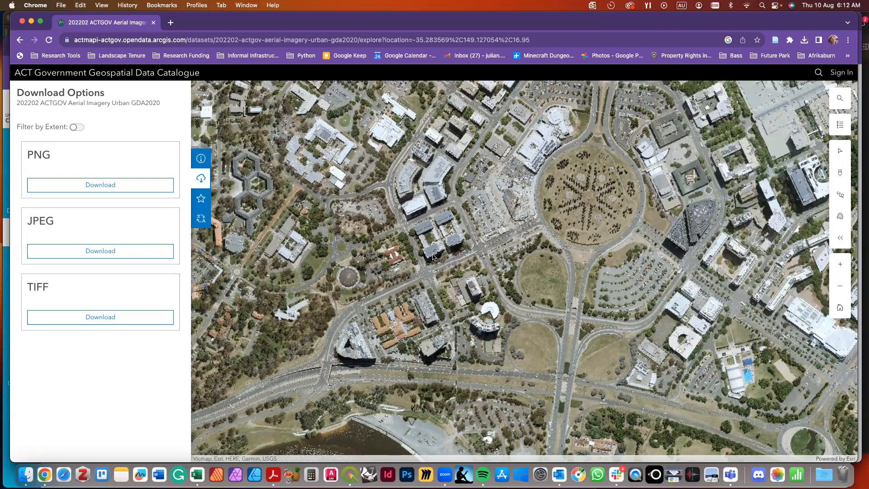
Return from the aerial imagery dataset to the catalogue's home page and open the Land Administration category.
{"action": "left_click", "coordinate": [20, 41]}
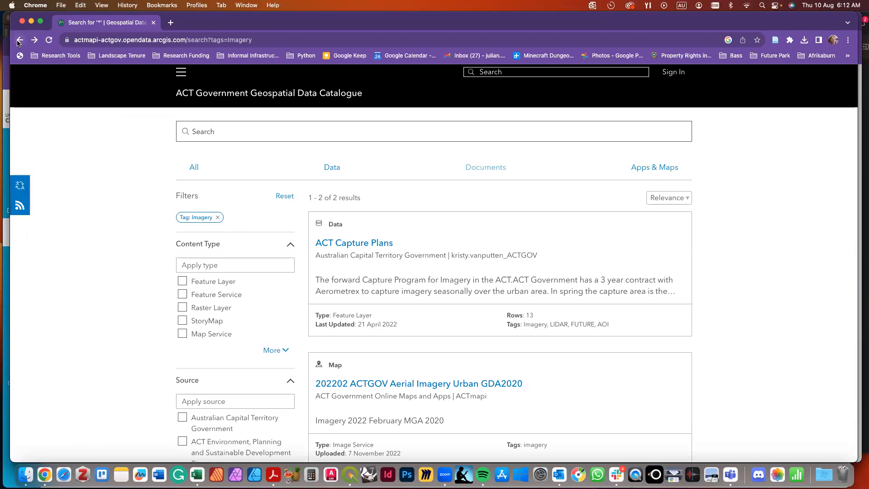
{"action": "left_click", "coordinate": [19, 42]}
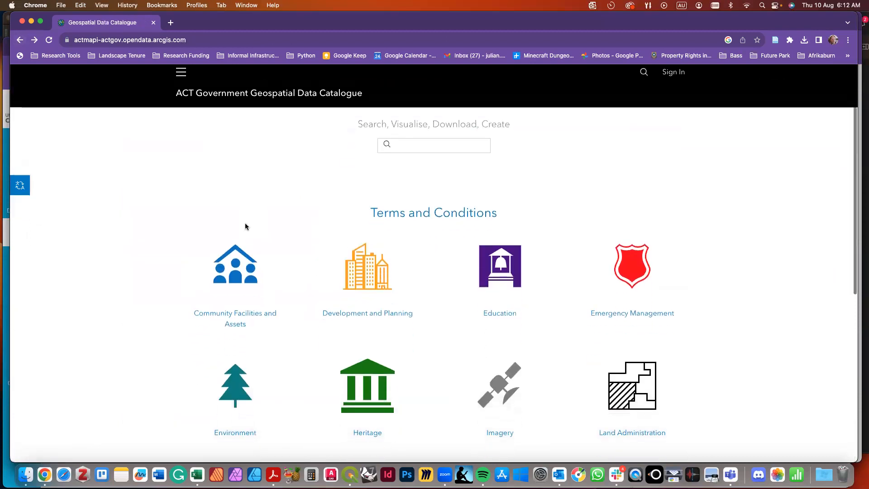
{"action": "scroll", "coordinate": [412, 347], "scroll_direction": "down", "scroll_amount": 5}
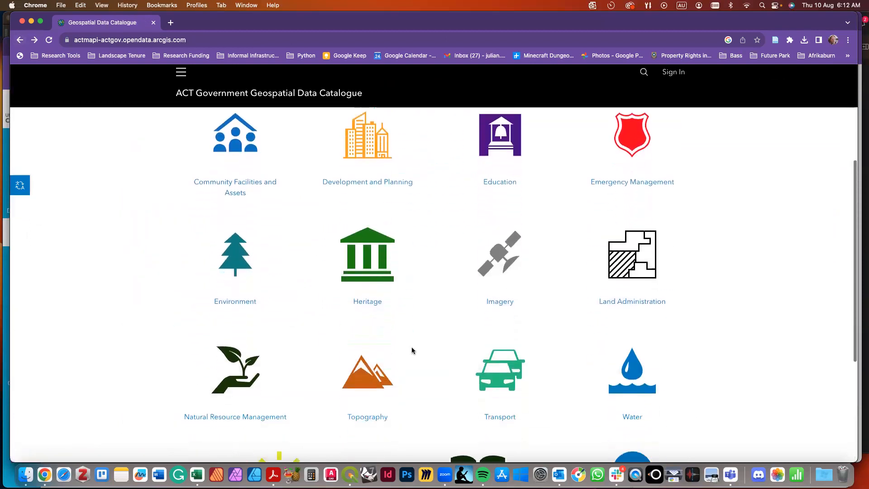
{"action": "scroll", "coordinate": [411, 347], "scroll_direction": "down", "scroll_amount": 2}
{"action": "scroll", "coordinate": [468, 336], "scroll_direction": "up", "scroll_amount": 1}
{"action": "left_click", "coordinate": [629, 263]}
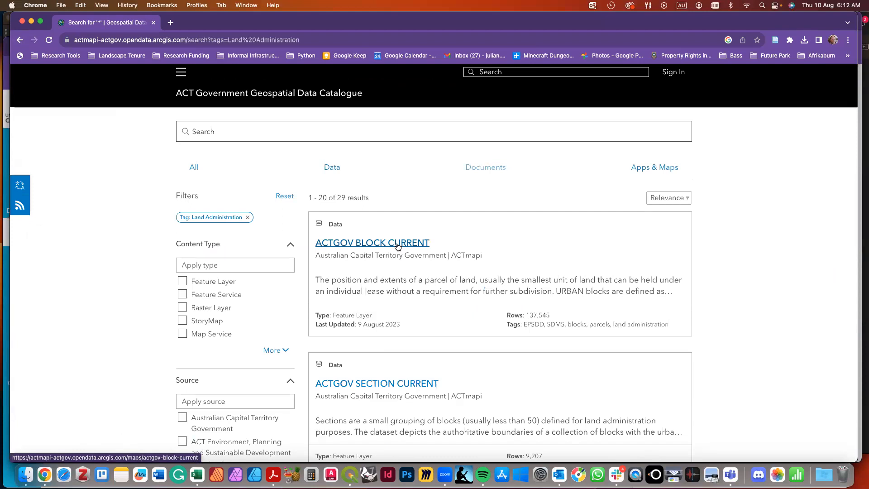
Open the ACTGOV BLOCK CURRENT dataset's download options and review the file formats offered.
{"action": "left_click", "coordinate": [398, 245]}
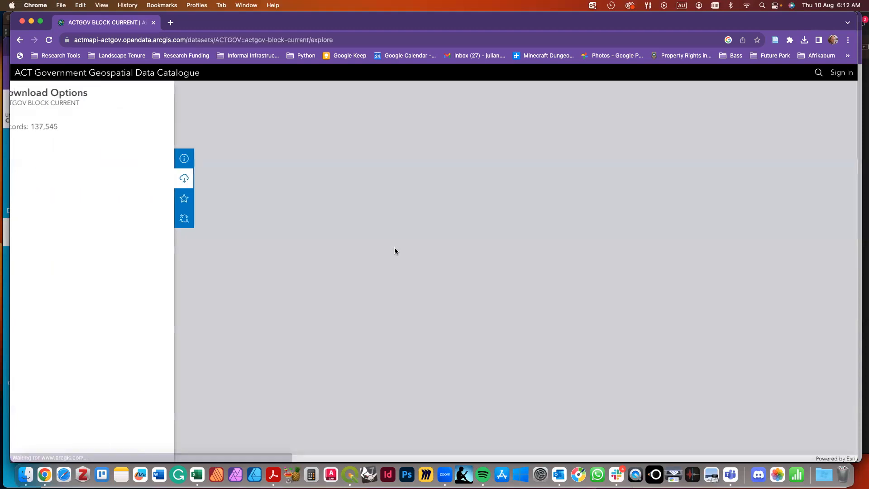
{"action": "scroll", "coordinate": [116, 339], "scroll_direction": "down", "scroll_amount": 1}
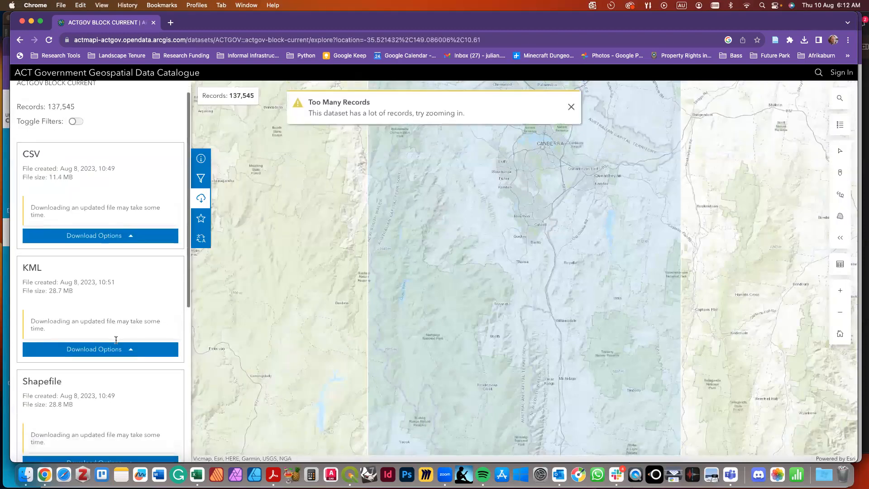
{"action": "scroll", "coordinate": [116, 344], "scroll_direction": "down", "scroll_amount": 1}
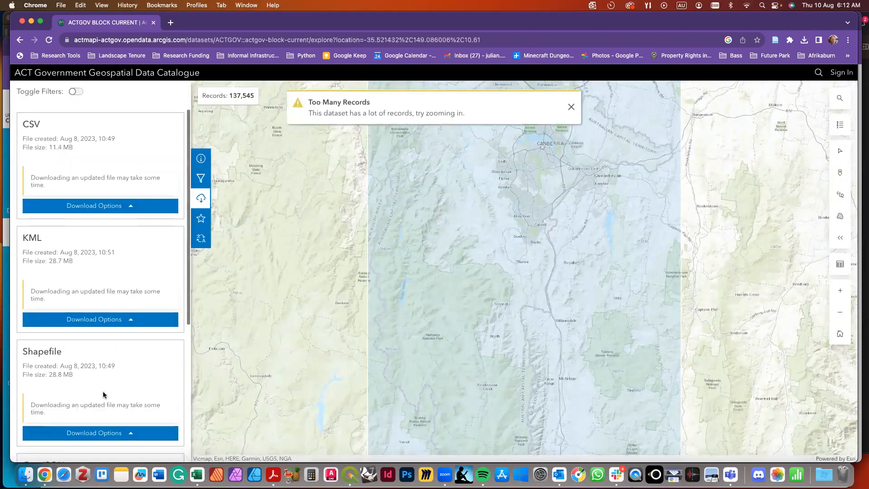
Go back to the Land Administration results and look through the listed datasets, from blocks and sections to building footprints and road centrelines.
{"action": "left_click", "coordinate": [20, 41]}
{"action": "scroll", "coordinate": [391, 301], "scroll_direction": "down", "scroll_amount": 5}
{"action": "scroll", "coordinate": [391, 300], "scroll_direction": "down", "scroll_amount": 10}
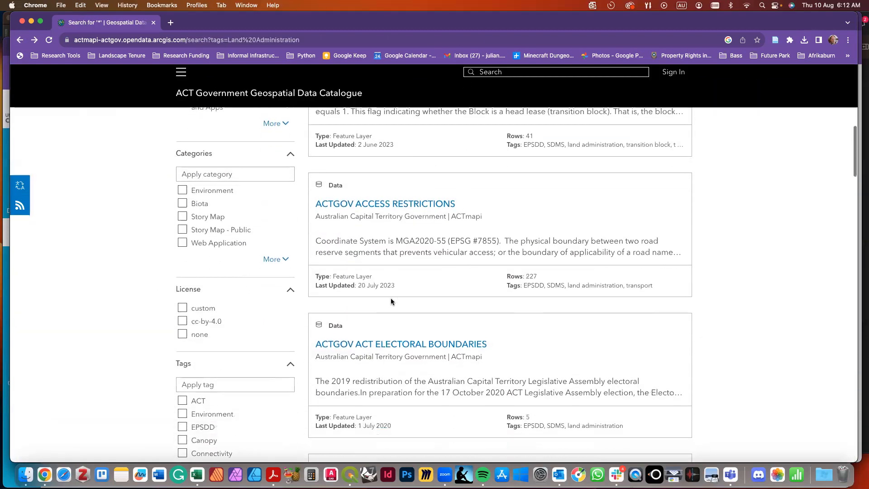
{"action": "scroll", "coordinate": [392, 300], "scroll_direction": "down", "scroll_amount": 2}
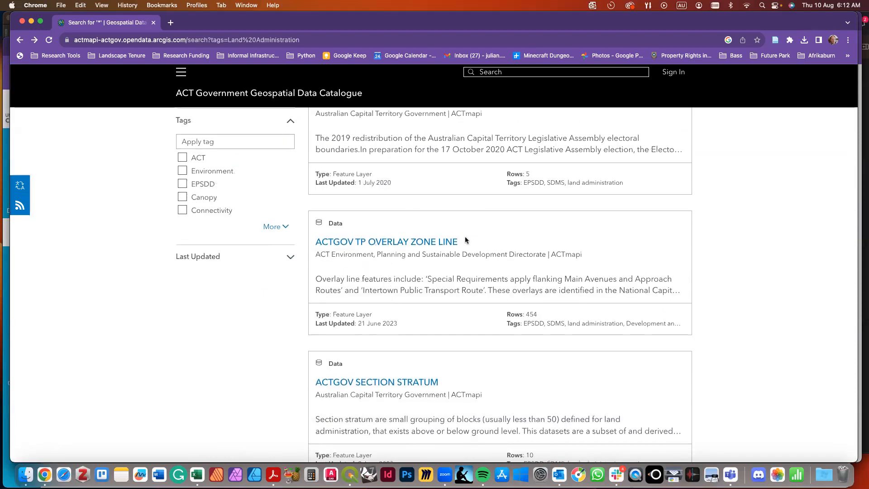
{"action": "scroll", "coordinate": [460, 269], "scroll_direction": "up", "scroll_amount": 15}
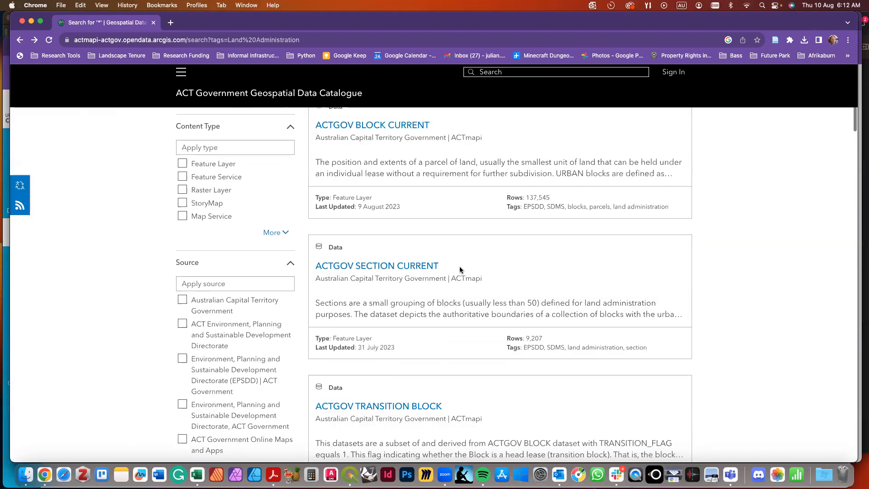
{"action": "scroll", "coordinate": [433, 173], "scroll_direction": "up", "scroll_amount": 2}
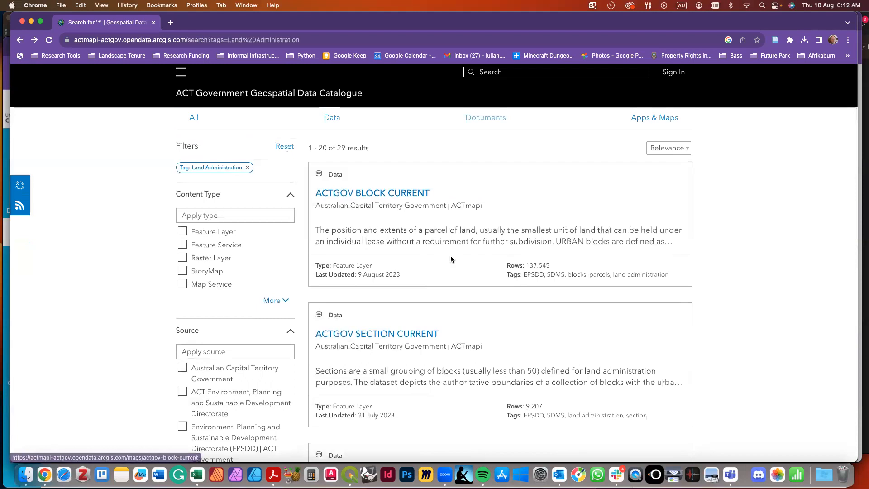
{"action": "scroll", "coordinate": [456, 260], "scroll_direction": "down", "scroll_amount": 3}
{"action": "scroll", "coordinate": [456, 262], "scroll_direction": "down", "scroll_amount": 10}
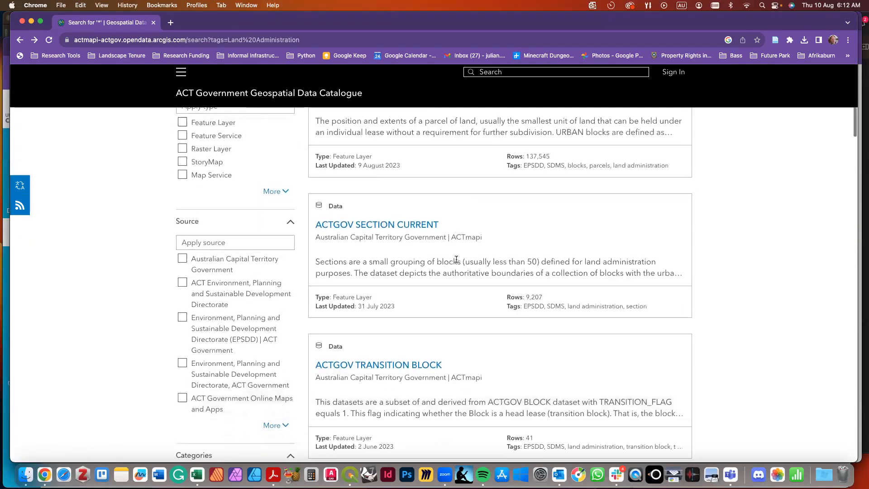
{"action": "scroll", "coordinate": [456, 263], "scroll_direction": "down", "scroll_amount": 3}
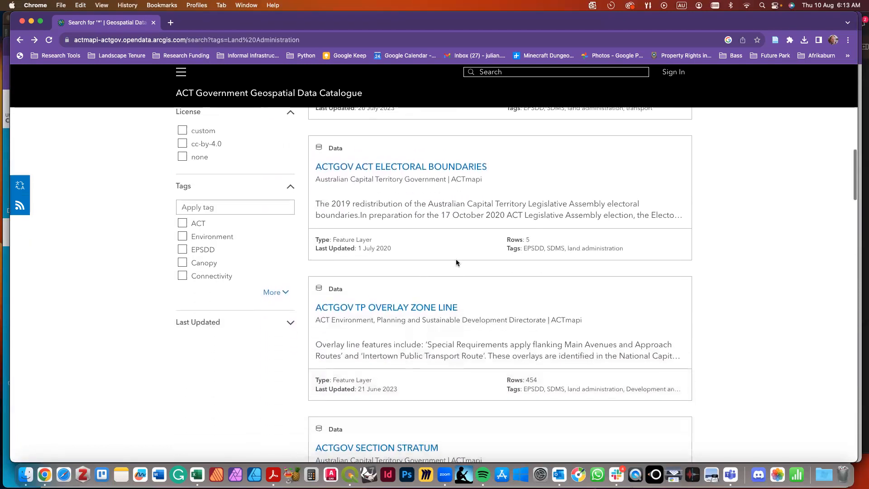
{"action": "scroll", "coordinate": [456, 262], "scroll_direction": "down", "scroll_amount": 5}
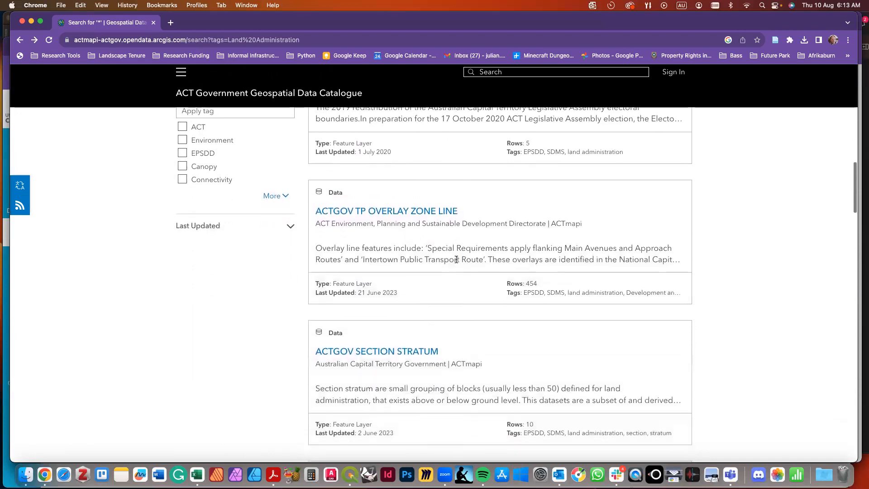
{"action": "scroll", "coordinate": [457, 260], "scroll_direction": "down", "scroll_amount": 5}
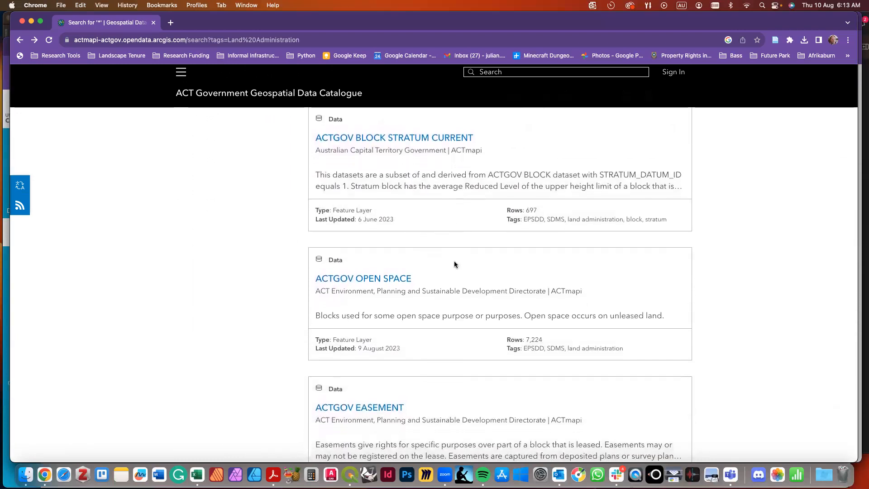
{"action": "scroll", "coordinate": [458, 300], "scroll_direction": "down", "scroll_amount": 4}
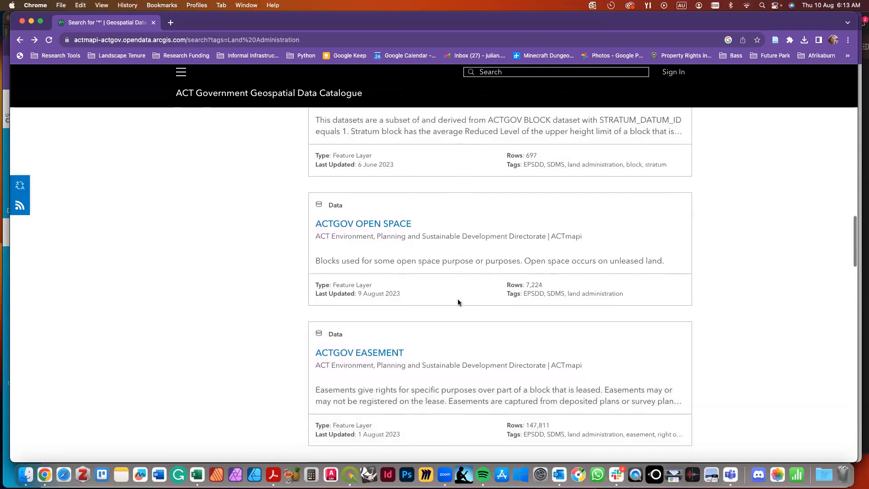
{"action": "scroll", "coordinate": [458, 300], "scroll_direction": "down", "scroll_amount": 3}
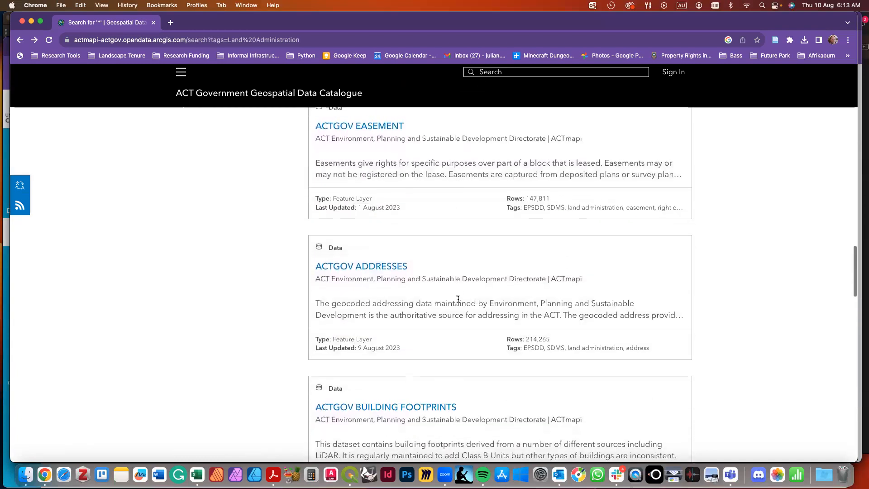
{"action": "scroll", "coordinate": [449, 287], "scroll_direction": "down", "scroll_amount": 2}
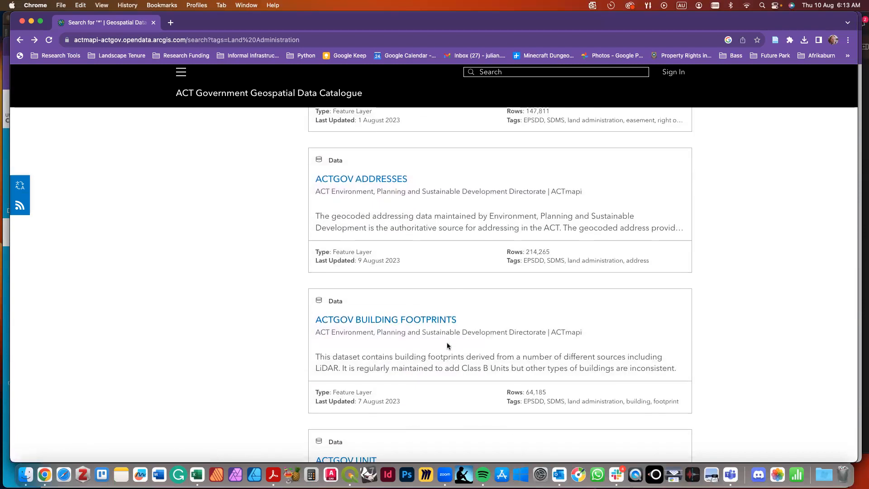
{"action": "scroll", "coordinate": [447, 346], "scroll_direction": "down", "scroll_amount": 4}
{"action": "scroll", "coordinate": [448, 344], "scroll_direction": "down", "scroll_amount": 5}
{"action": "scroll", "coordinate": [447, 345], "scroll_direction": "down", "scroll_amount": 5}
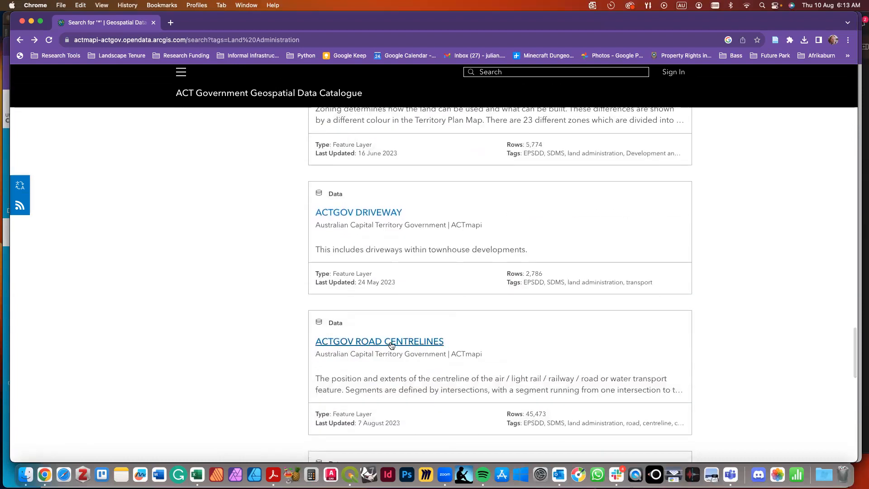
Open the download options of ACTGOV ROAD CENTRELINES and download the dataset as a Shapefile.
{"action": "left_click", "coordinate": [404, 346]}
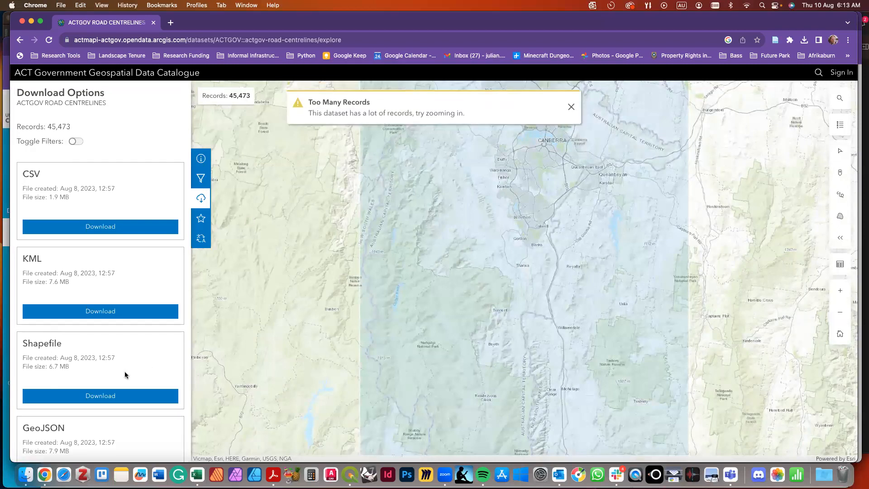
{"action": "left_click", "coordinate": [86, 397]}
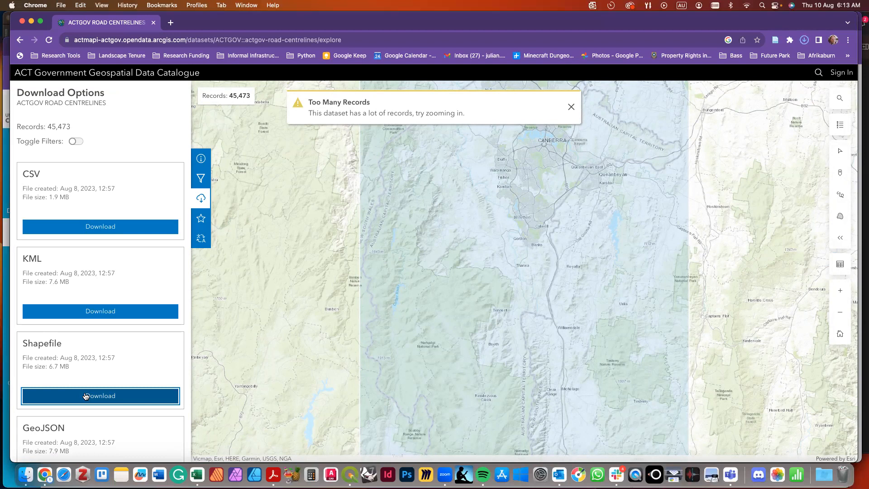
{"action": "left_click", "coordinate": [86, 396]}
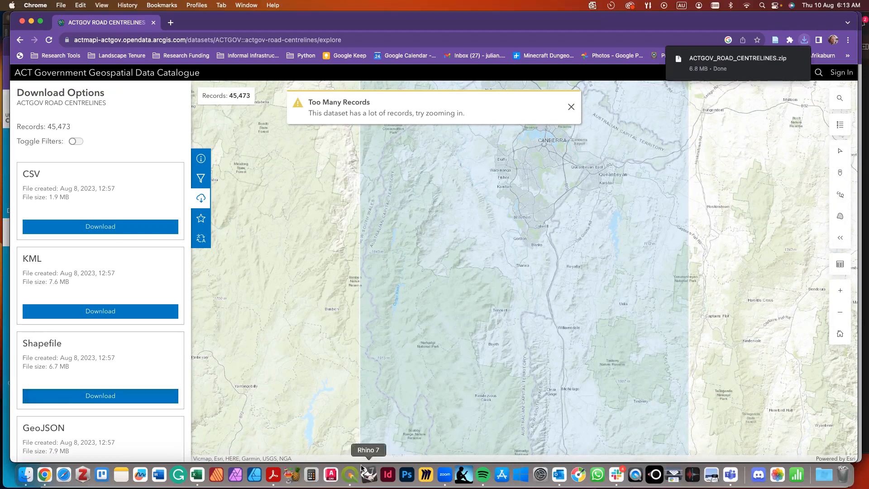
Switch to QGIS and add 2015_Contours.shp from the ACT Government Geospatial Data Catalogue folder to the project's layers.
{"action": "left_click", "coordinate": [351, 475]}
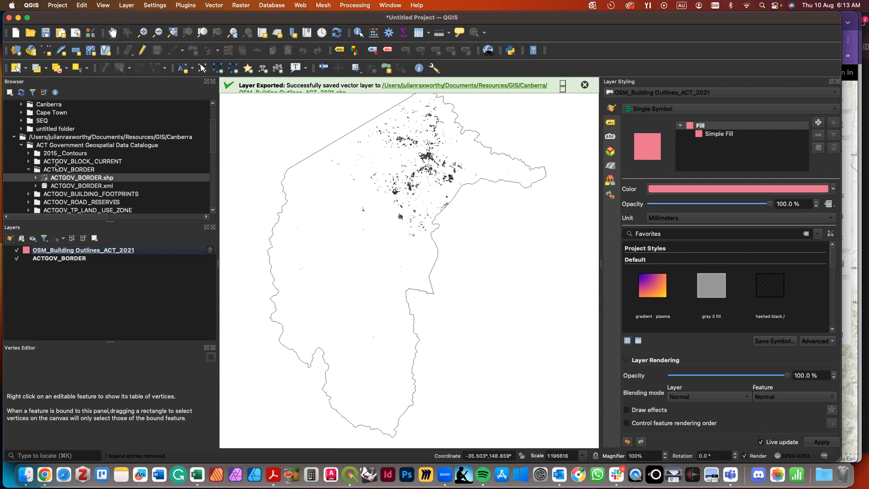
{"action": "left_click", "coordinate": [44, 155]}
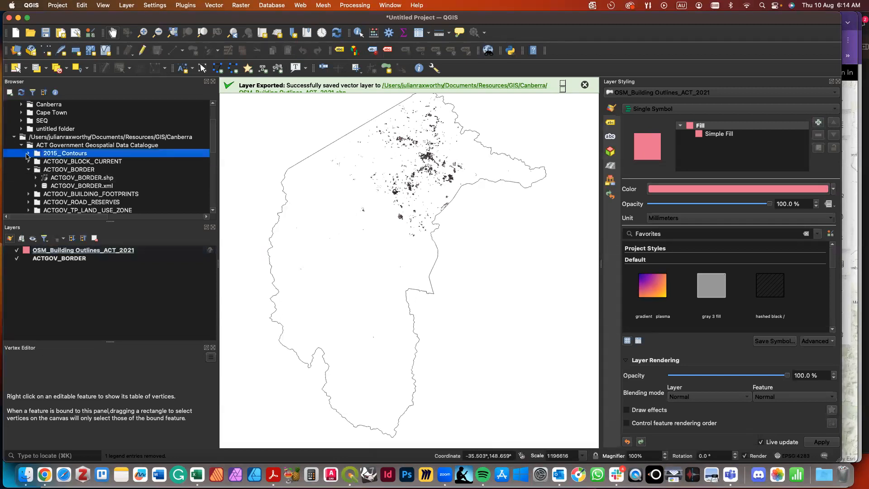
{"action": "left_click", "coordinate": [27, 154]}
{"action": "left_click_drag", "start_coordinate": [76, 162], "coordinate": [100, 305]}
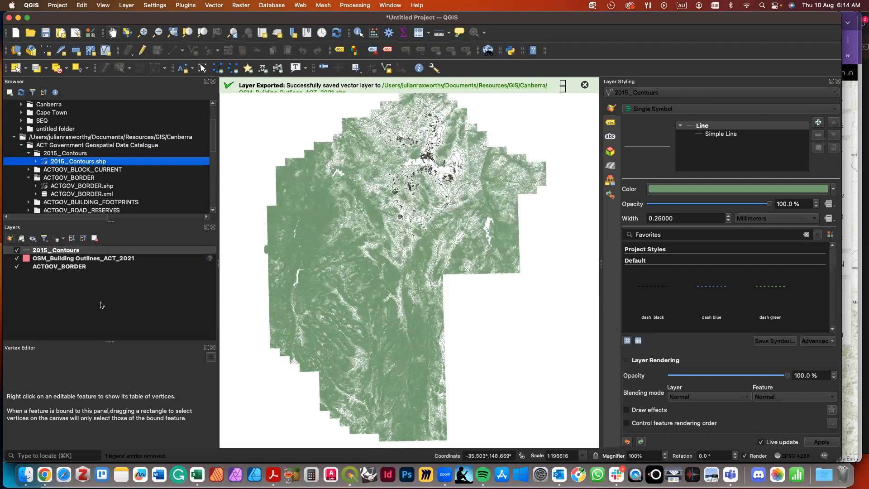
Move the ACTGOV_BORDER layer above the contours and building outlines and set its Simple Fill stroke width to 1 millimetre.
{"action": "left_click", "coordinate": [68, 267]}
{"action": "left_click_drag", "start_coordinate": [68, 266], "coordinate": [68, 248]}
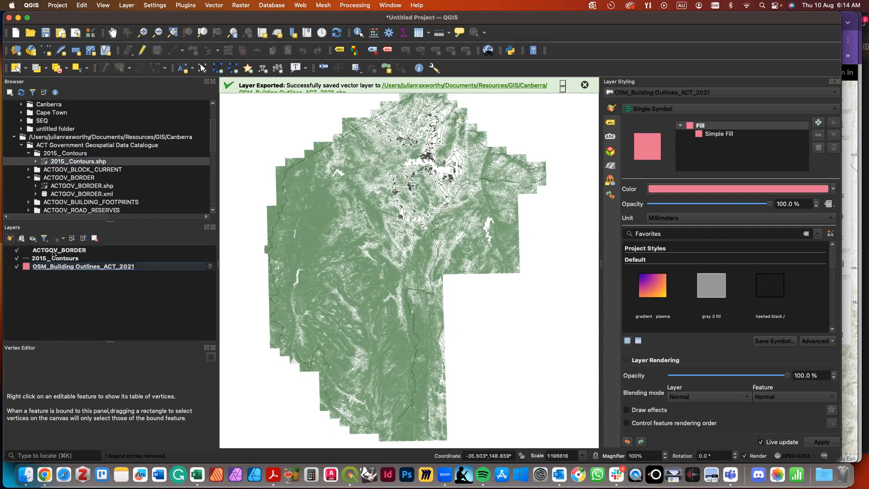
{"action": "left_click", "coordinate": [53, 252]}
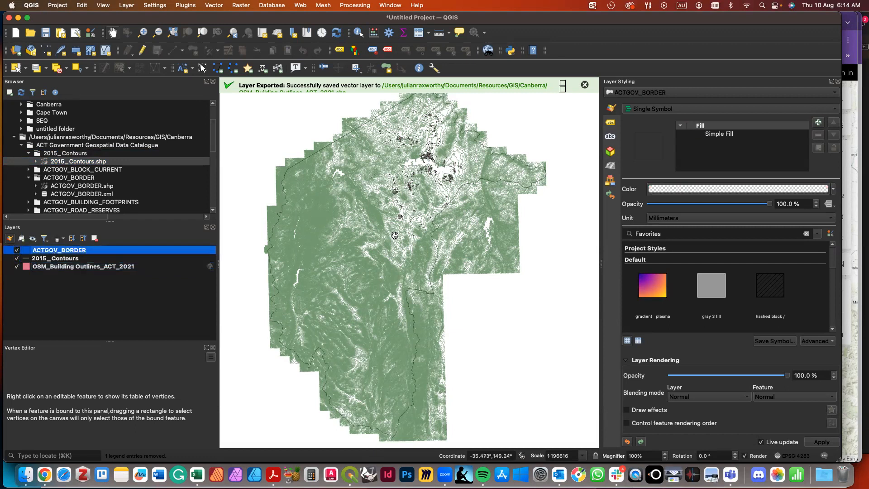
{"action": "left_click", "coordinate": [726, 133]}
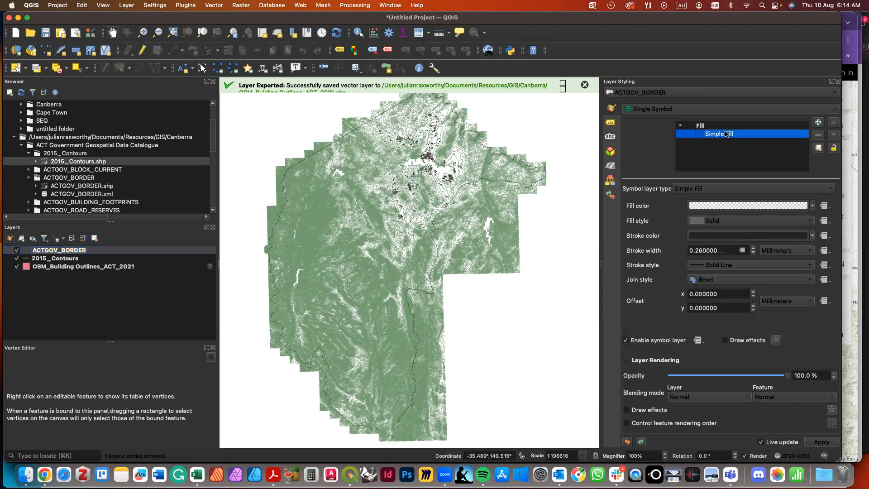
{"action": "double_click", "coordinate": [703, 252]}
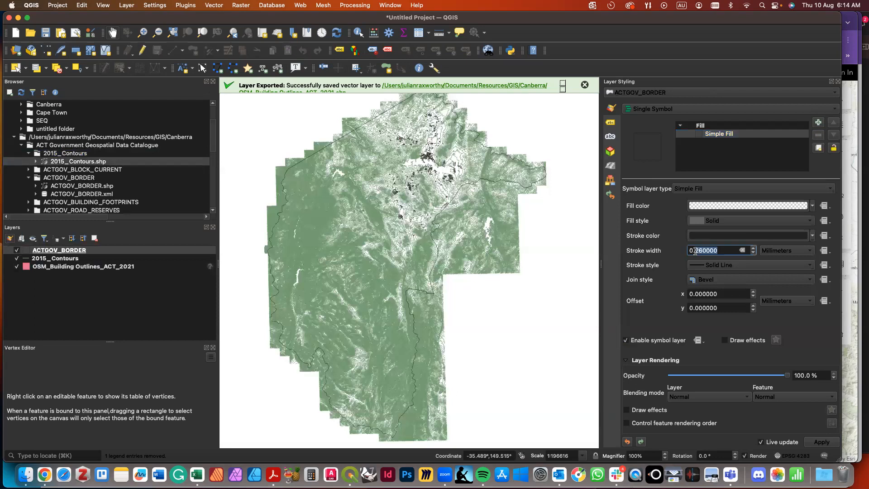
{"action": "type", "text": "1"}
{"action": "key", "text": "Return"}
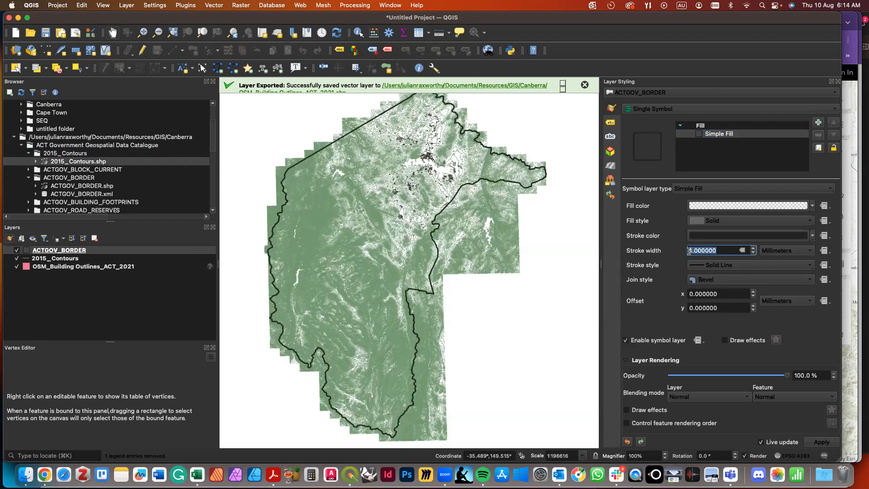
Examine the 2015 contours along the eastern ACT border at close range and at the scale of the whole territory.
{"action": "scroll", "coordinate": [426, 255], "scroll_direction": "up", "scroll_amount": 2}
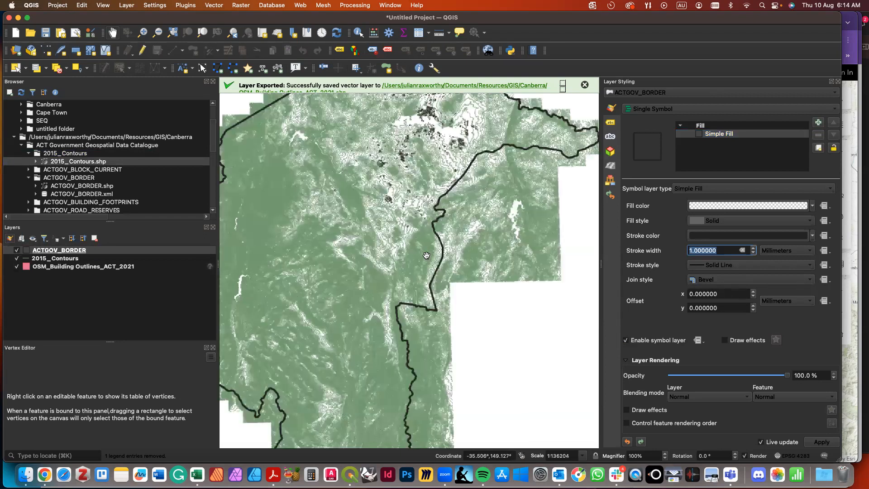
{"action": "scroll", "coordinate": [426, 255], "scroll_direction": "up", "scroll_amount": 8}
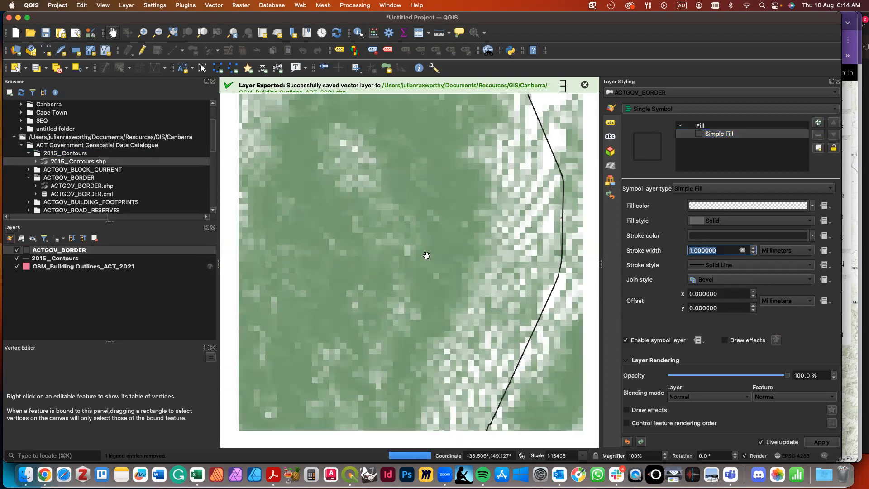
{"action": "scroll", "coordinate": [426, 256], "scroll_direction": "down", "scroll_amount": 1}
{"action": "scroll", "coordinate": [427, 255], "scroll_direction": "down", "scroll_amount": 1}
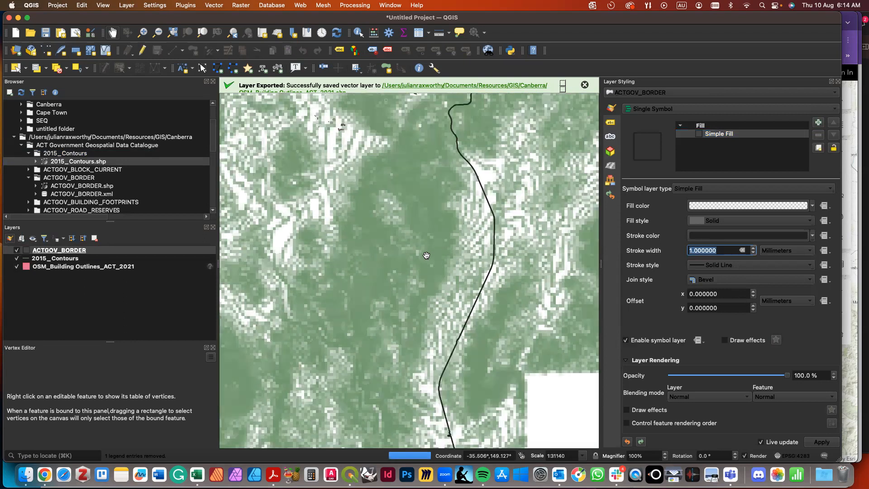
{"action": "scroll", "coordinate": [427, 255], "scroll_direction": "down", "scroll_amount": 3}
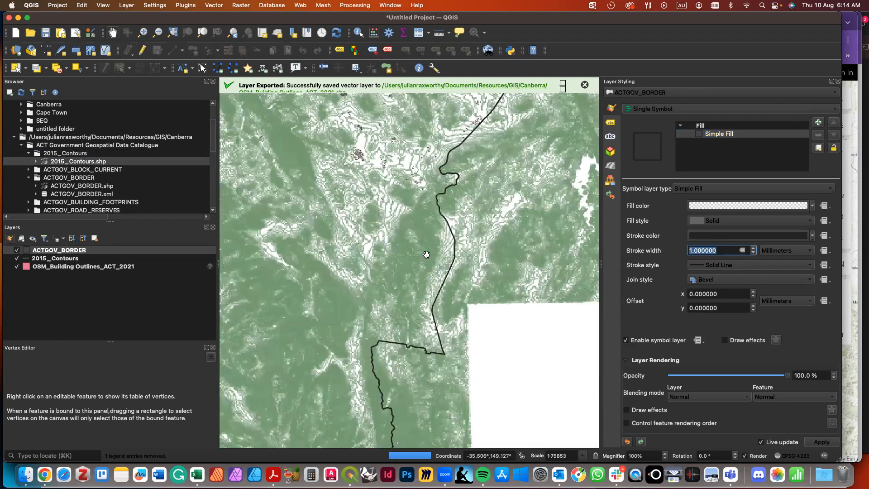
{"action": "scroll", "coordinate": [426, 254], "scroll_direction": "down", "scroll_amount": 2}
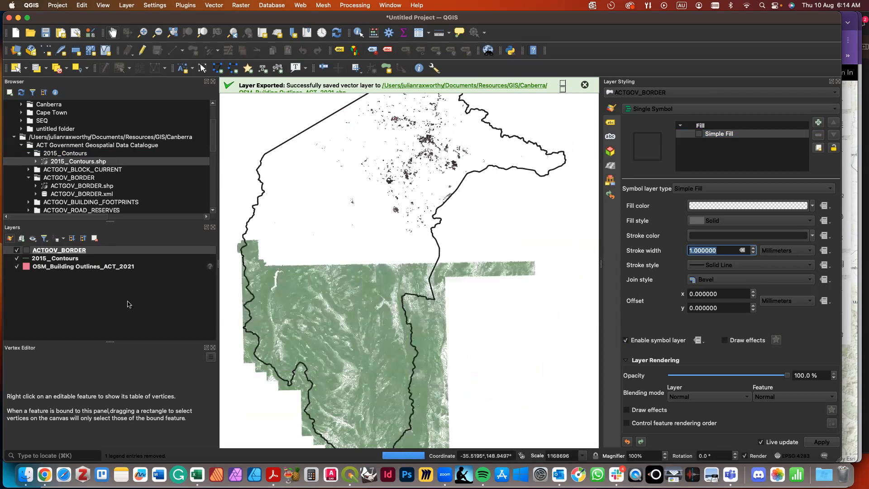
Add ACTGOV_BLOCK_CURRENT.shp from the ACT Government Geospatial Data Catalogue folder to the project's layers.
{"action": "scroll", "coordinate": [63, 200], "scroll_direction": "down", "scroll_amount": 1}
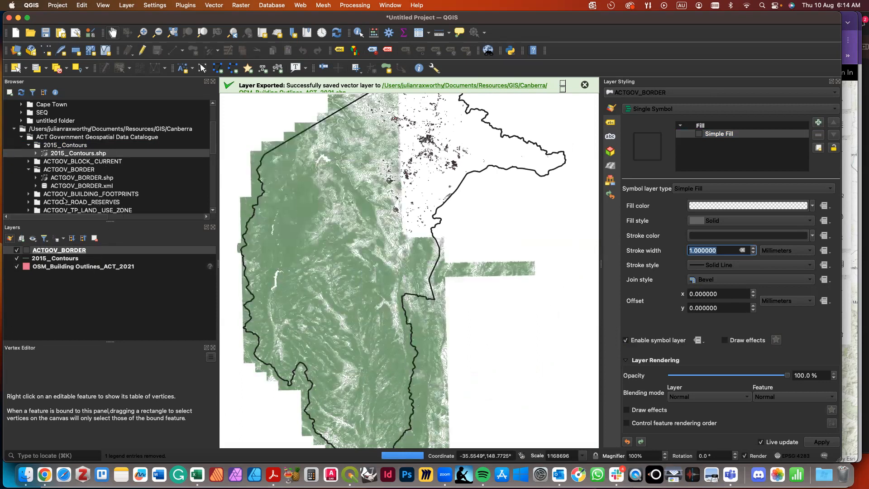
{"action": "scroll", "coordinate": [73, 201], "scroll_direction": "down", "scroll_amount": 1}
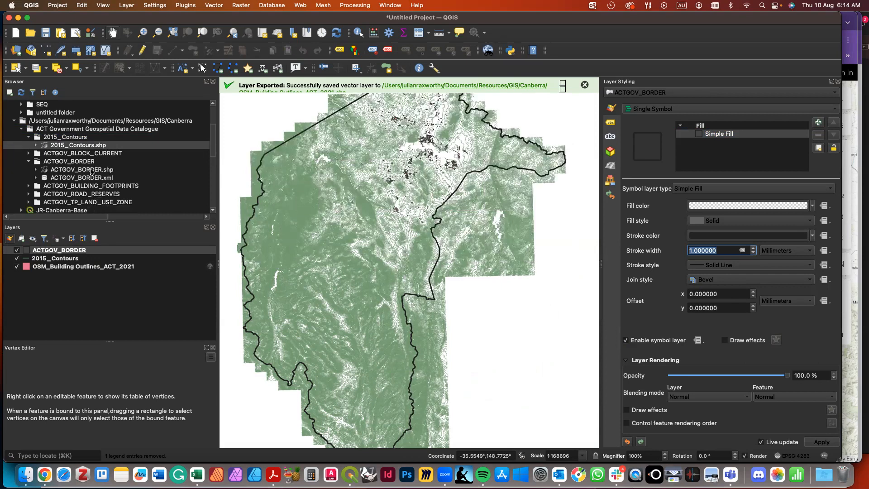
{"action": "left_click", "coordinate": [27, 154]}
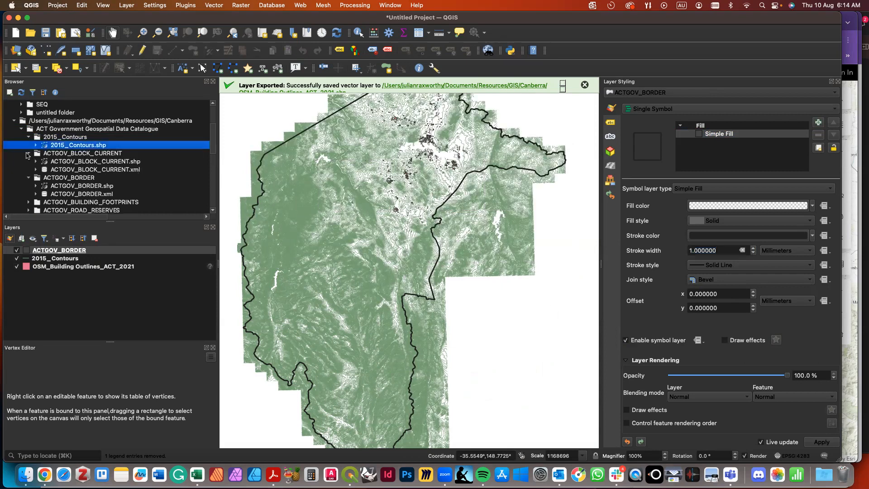
{"action": "left_click", "coordinate": [90, 162]}
{"action": "left_click_drag", "start_coordinate": [103, 166], "coordinate": [111, 291]}
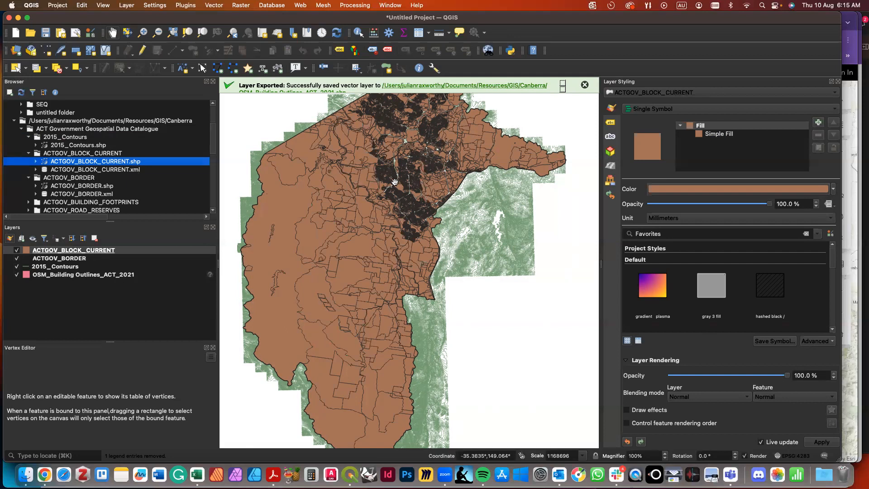
{"action": "left_click", "coordinate": [109, 314]}
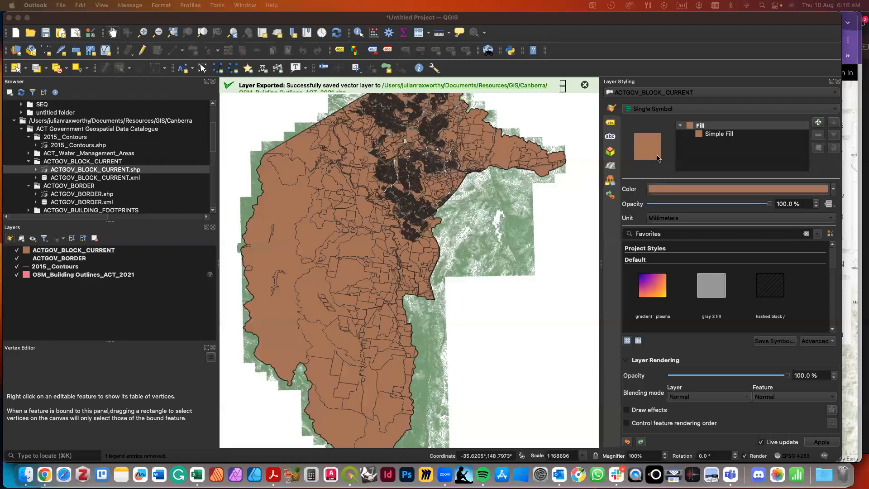
Add ACTGOV_ROAD_CENTRELINES.shp from its catalogue folder as the uppermost layer, above ACTGOV_BLOCK_CURRENT.
{"action": "left_click", "coordinate": [235, 420]}
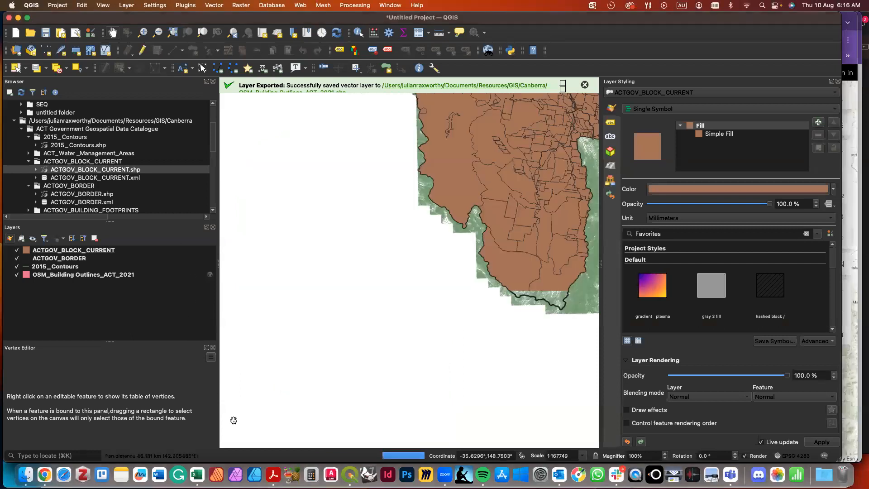
{"action": "scroll", "coordinate": [118, 190], "scroll_direction": "down", "scroll_amount": 3}
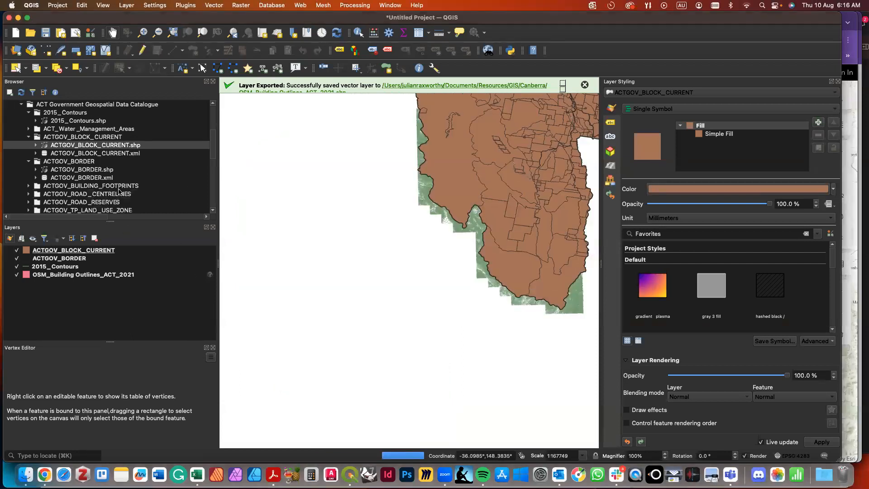
{"action": "left_click", "coordinate": [95, 189]}
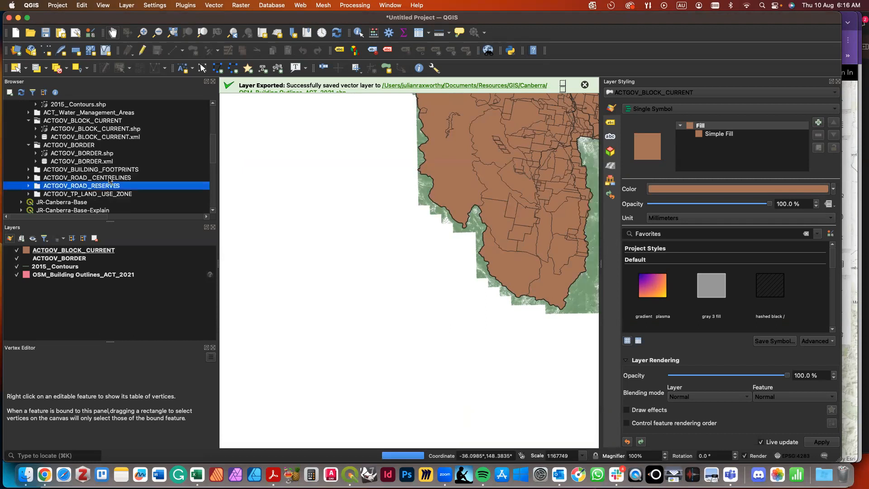
{"action": "left_click", "coordinate": [110, 179]}
{"action": "left_click", "coordinate": [27, 179]}
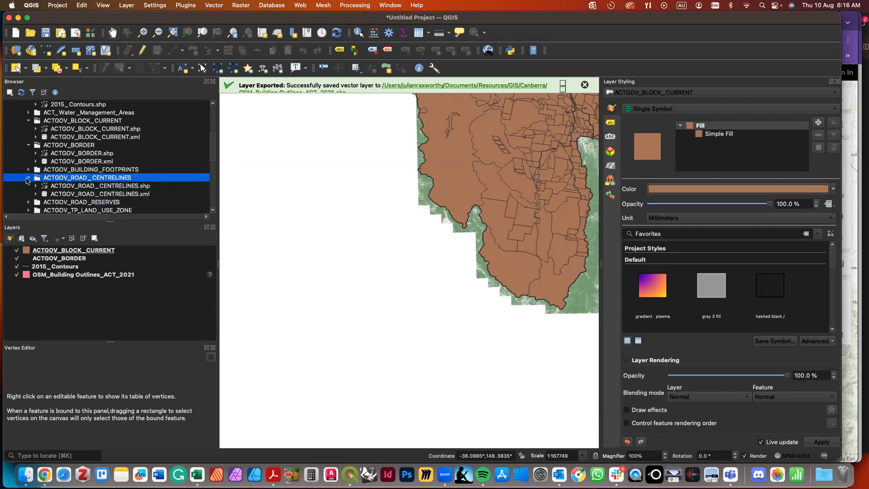
{"action": "left_click", "coordinate": [76, 188]}
{"action": "left_click_drag", "start_coordinate": [88, 187], "coordinate": [104, 330]}
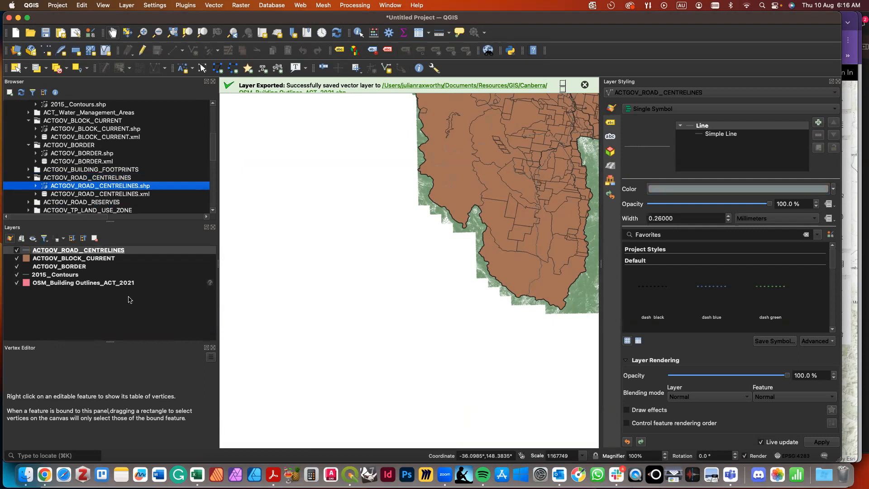
{"action": "left_click", "coordinate": [115, 316]}
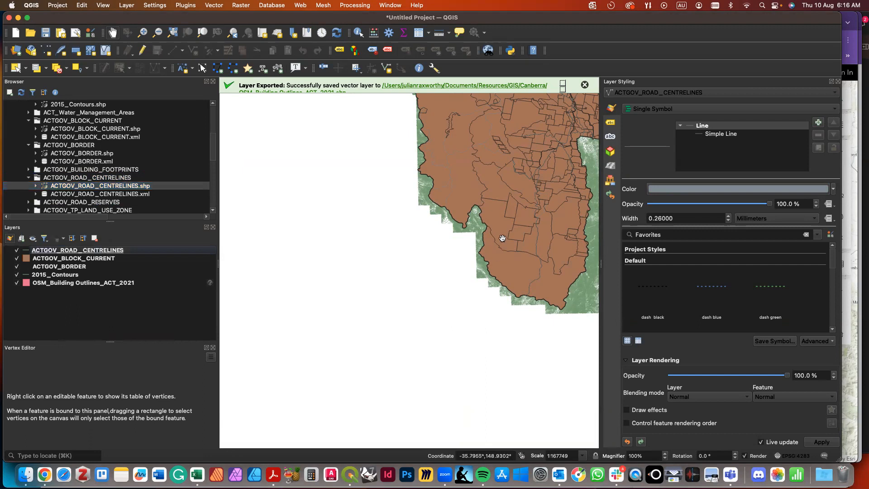
Examine the road centrelines against the block boundaries around central Canberra, from the territory scale to street level.
{"action": "left_click_drag", "start_coordinate": [533, 203], "coordinate": [382, 393]}
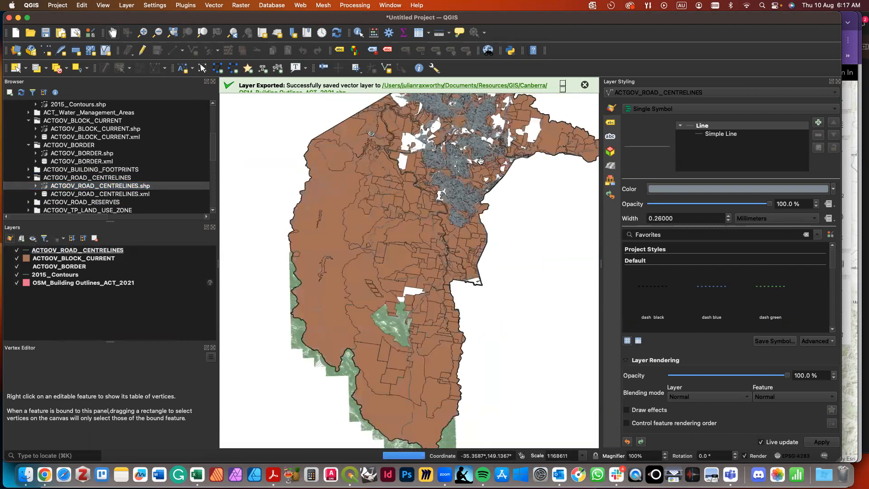
{"action": "left_click_drag", "start_coordinate": [476, 160], "coordinate": [475, 215]}
{"action": "scroll", "coordinate": [476, 215], "scroll_direction": "up", "scroll_amount": 5}
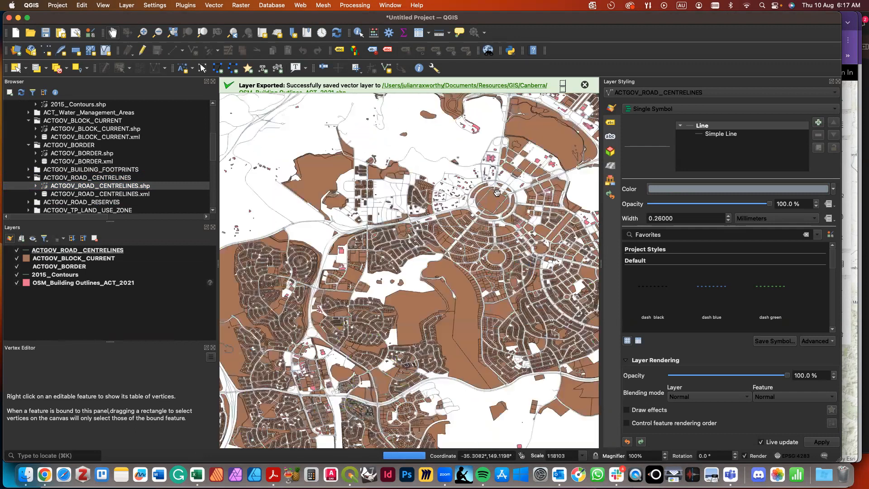
{"action": "scroll", "coordinate": [444, 298], "scroll_direction": "up", "scroll_amount": 1}
{"action": "left_click_drag", "start_coordinate": [495, 179], "coordinate": [492, 262]}
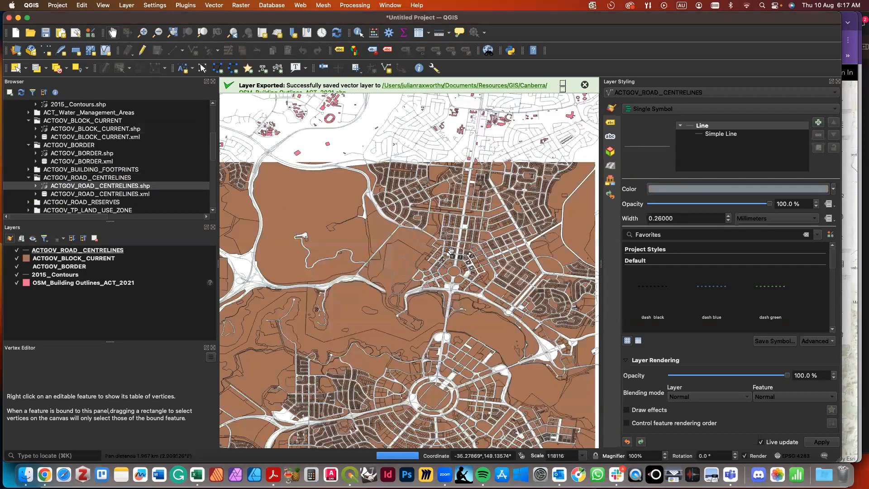
{"action": "scroll", "coordinate": [451, 251], "scroll_direction": "up", "scroll_amount": 3}
{"action": "scroll", "coordinate": [447, 255], "scroll_direction": "up", "scroll_amount": 1}
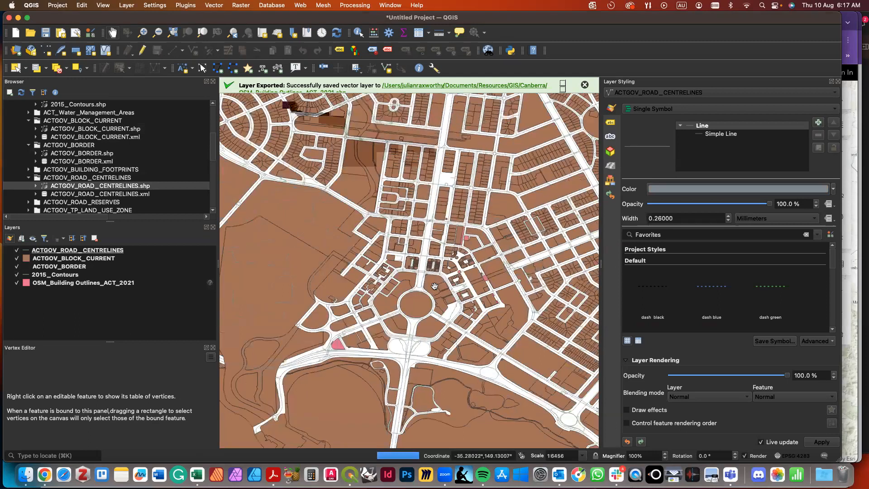
{"action": "scroll", "coordinate": [434, 286], "scroll_direction": "down", "scroll_amount": 4}
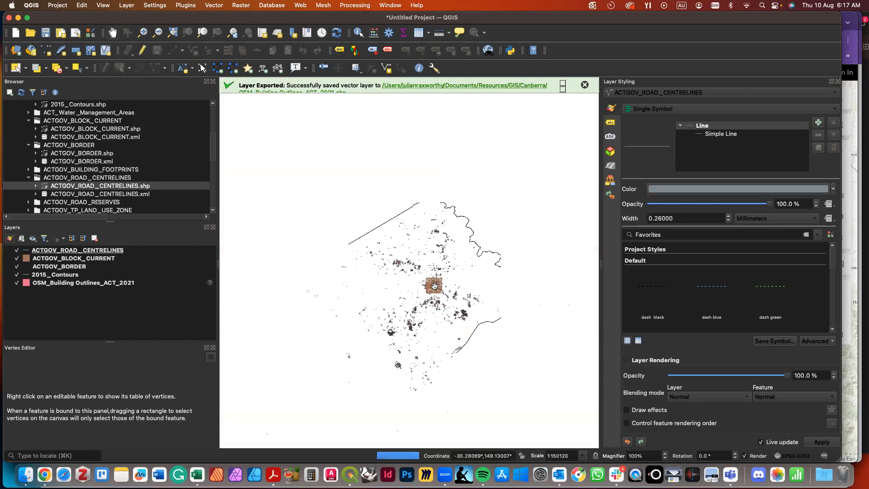
{"action": "scroll", "coordinate": [436, 274], "scroll_direction": "up", "scroll_amount": 5}
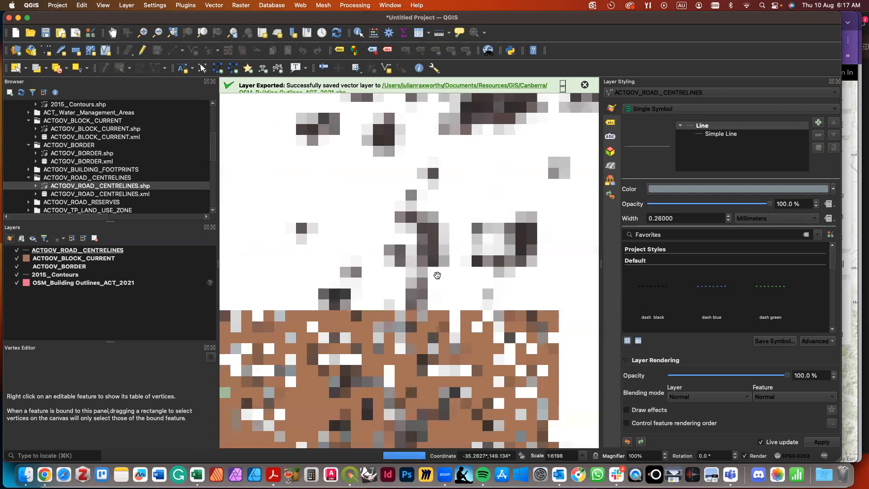
{"action": "left_click_drag", "start_coordinate": [371, 281], "coordinate": [463, 332]}
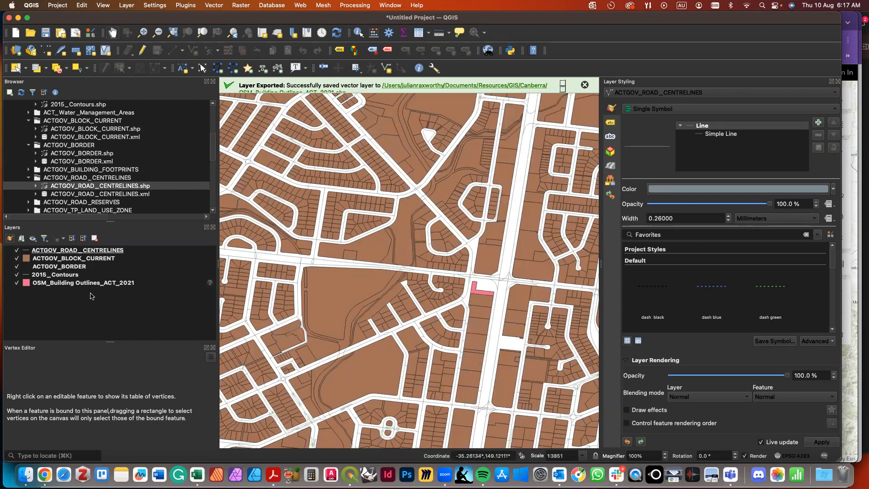
Move the OSM_Building Outlines_ACT_2021 layer above ACTGOV_ROAD_CENTRELINES in the layer order.
{"action": "left_click", "coordinate": [68, 284]}
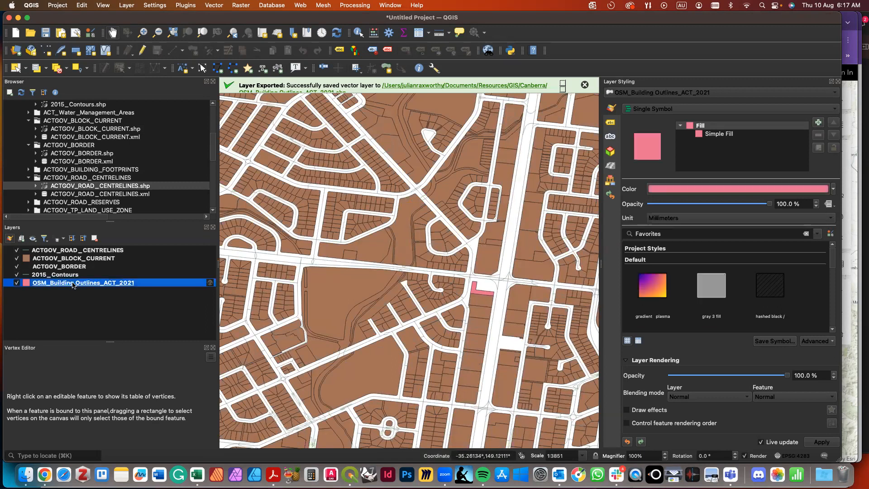
{"action": "left_click_drag", "start_coordinate": [74, 284], "coordinate": [85, 248]}
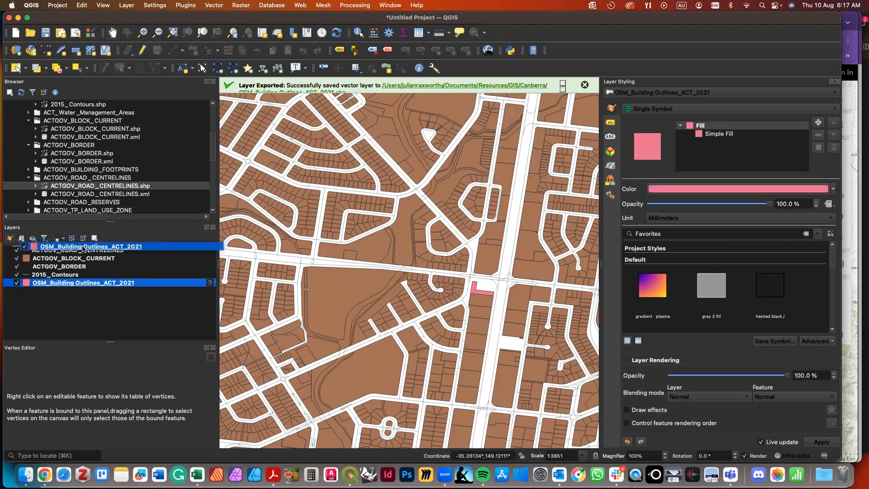
Examine how the building outlines sit within the blocks and roads of central Canberra, down to individual buildings.
{"action": "left_click_drag", "start_coordinate": [463, 259], "coordinate": [574, 65]}
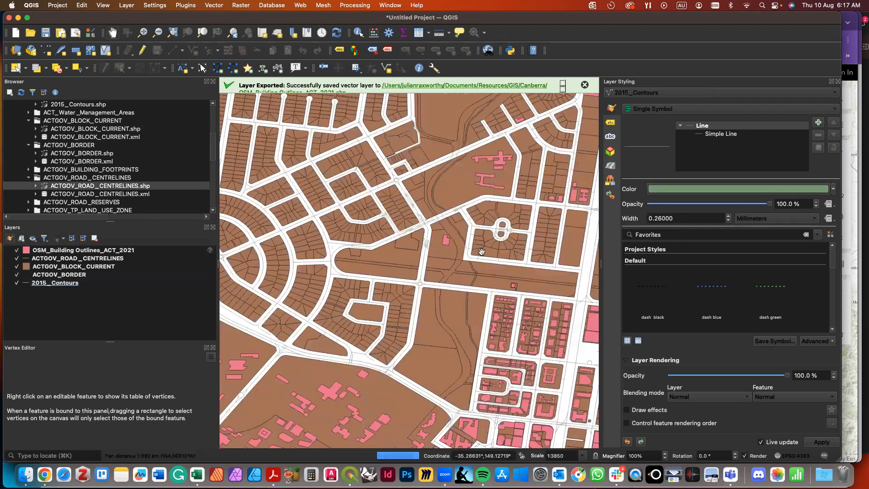
{"action": "scroll", "coordinate": [481, 251], "scroll_direction": "down", "scroll_amount": 1}
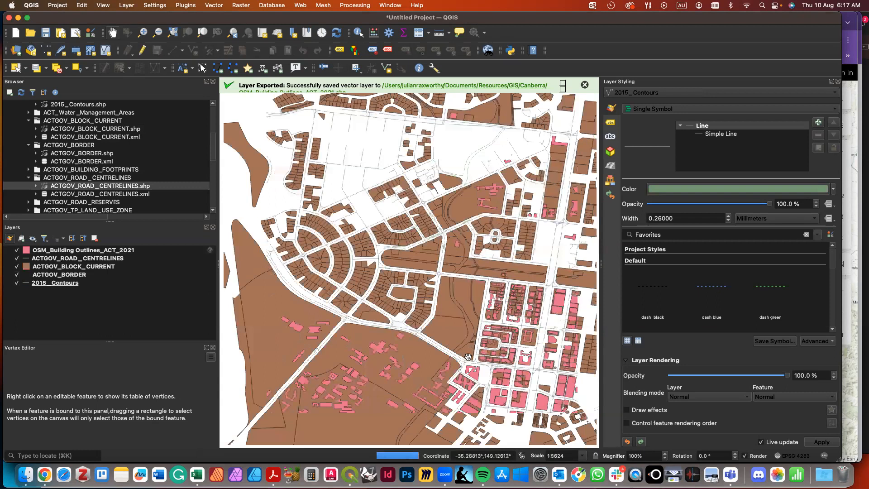
{"action": "scroll", "coordinate": [481, 245], "scroll_direction": "down", "scroll_amount": 1}
{"action": "left_click_drag", "start_coordinate": [468, 359], "coordinate": [462, 198]}
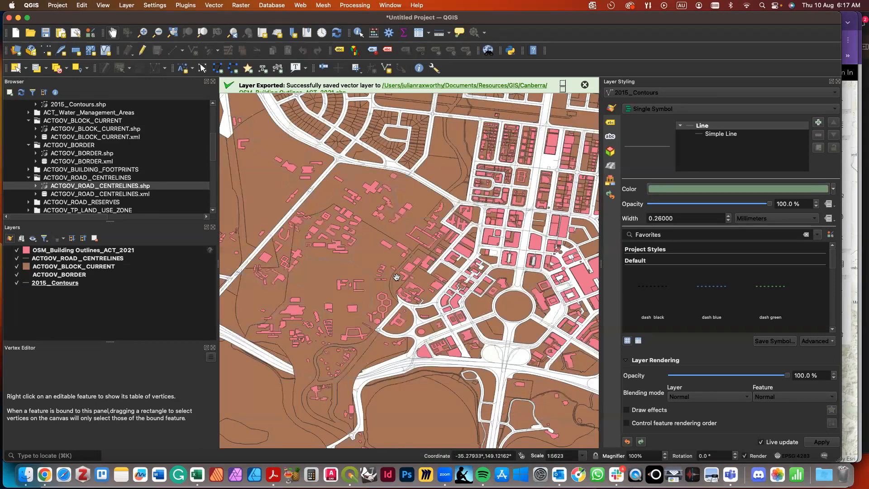
{"action": "left_click_drag", "start_coordinate": [425, 333], "coordinate": [352, 335]}
{"action": "left_click_drag", "start_coordinate": [442, 270], "coordinate": [335, 325]}
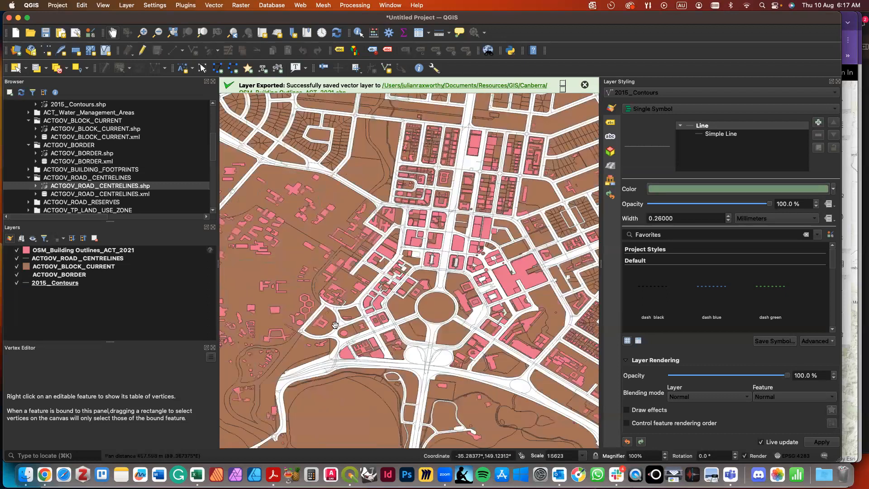
{"action": "left_click_drag", "start_coordinate": [440, 266], "coordinate": [458, 268]}
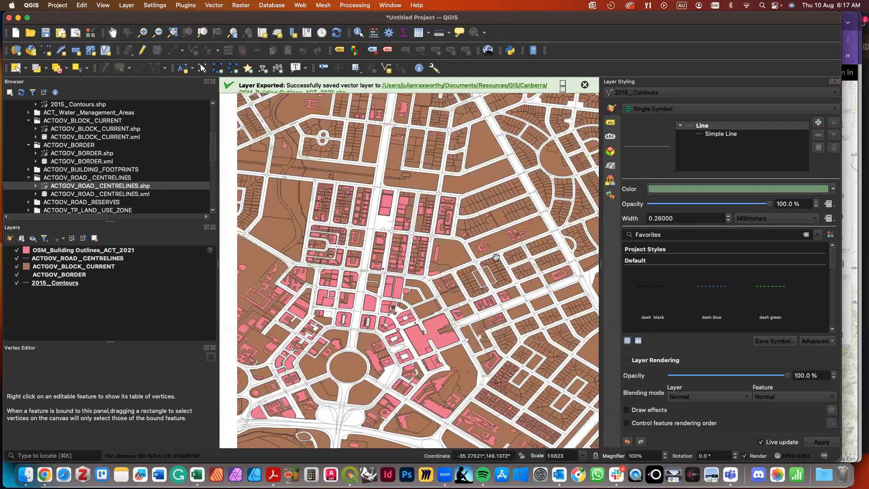
{"action": "left_click_drag", "start_coordinate": [414, 330], "coordinate": [451, 322]}
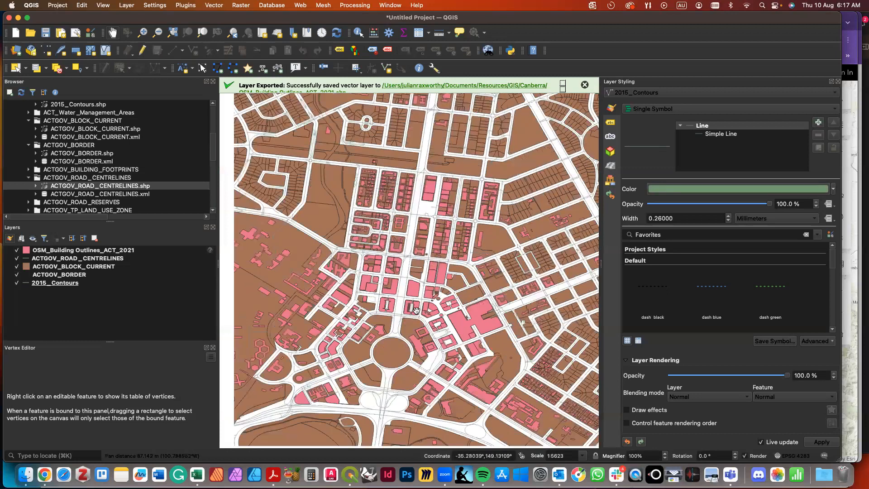
{"action": "scroll", "coordinate": [416, 310], "scroll_direction": "up", "scroll_amount": 2}
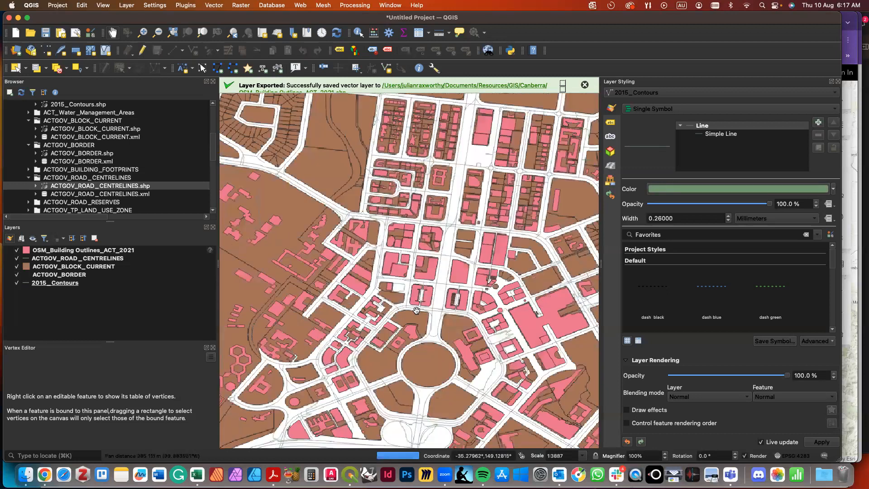
{"action": "scroll", "coordinate": [415, 310], "scroll_direction": "up", "scroll_amount": 20}
{"action": "scroll", "coordinate": [416, 310], "scroll_direction": "down", "scroll_amount": 3}
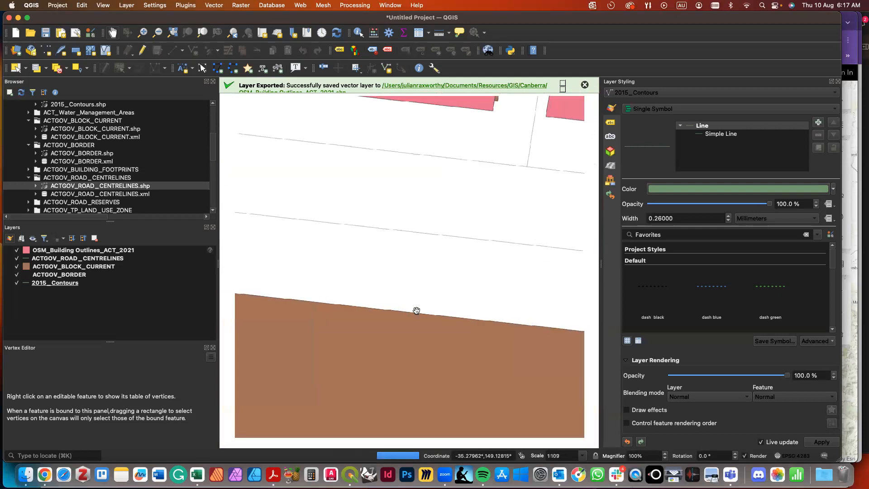
{"action": "scroll", "coordinate": [416, 311], "scroll_direction": "down", "scroll_amount": 8}
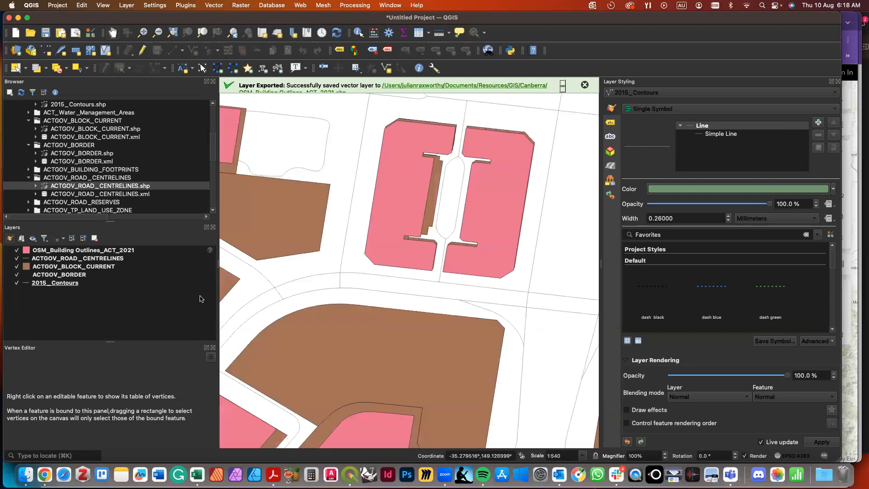
Set the Simple Fill color of the OSM_Building Outlines_ACT_2021 layer to black.
{"action": "left_click", "coordinate": [89, 253]}
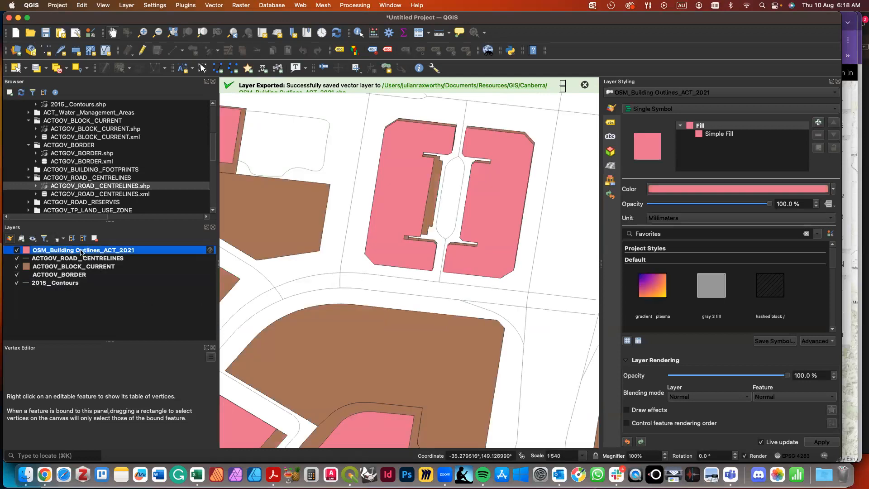
{"action": "left_click", "coordinate": [724, 135]}
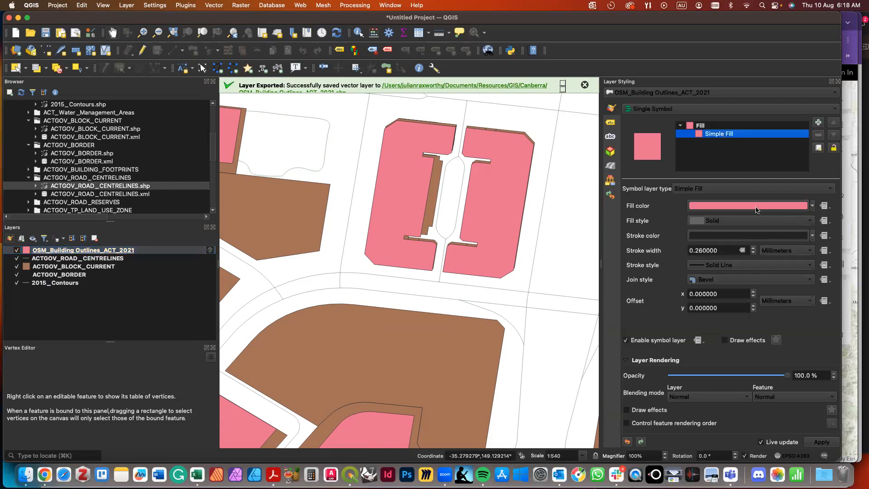
{"action": "left_click", "coordinate": [813, 206]}
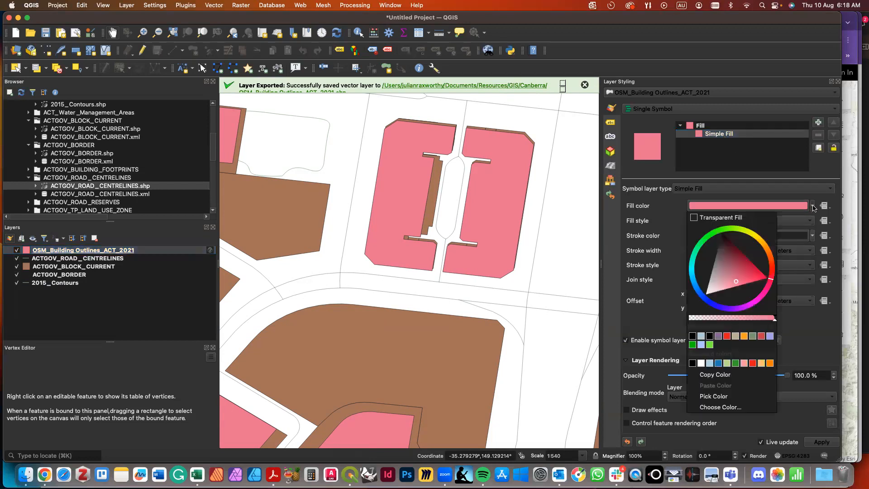
{"action": "left_click", "coordinate": [693, 336]}
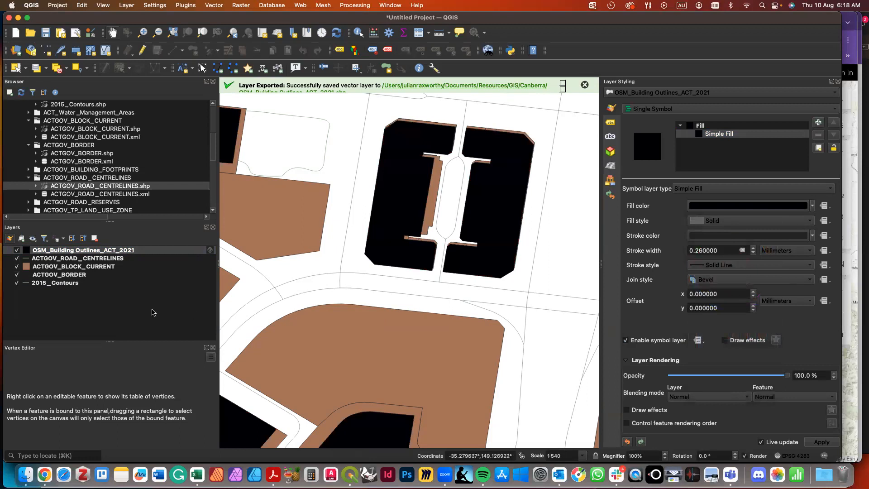
Make the Simple Fill of the ACTGOV_BLOCK_CURRENT layer transparent so only the block outlines are drawn.
{"action": "left_click", "coordinate": [100, 267]}
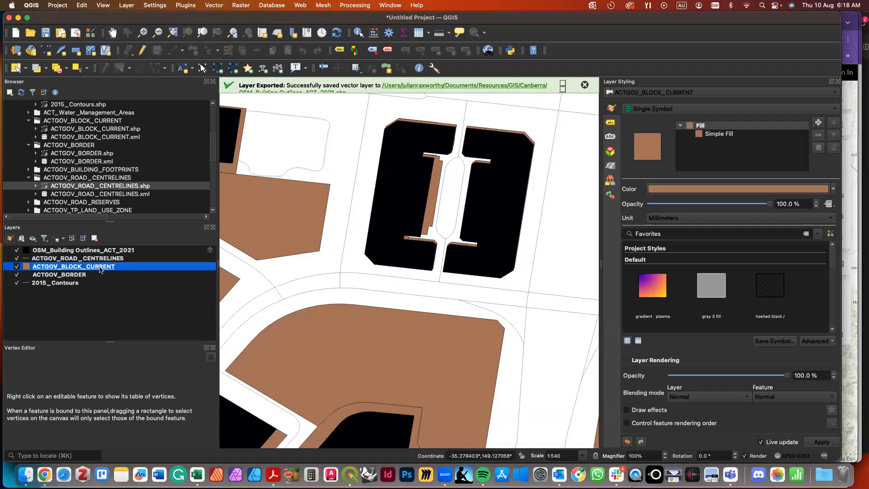
{"action": "left_click", "coordinate": [736, 135]}
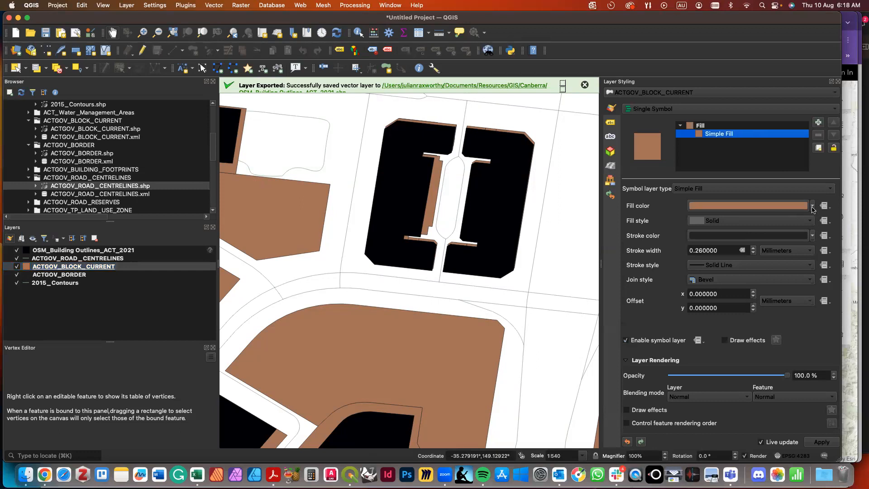
{"action": "left_click", "coordinate": [813, 208]}
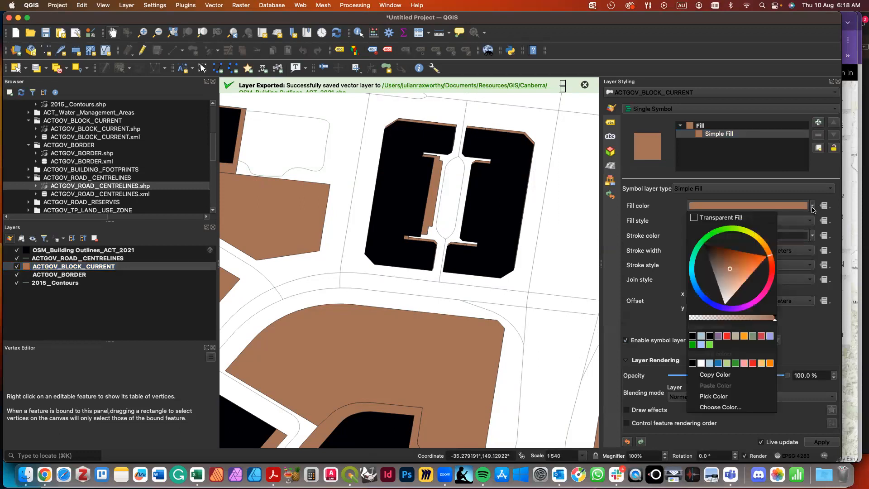
{"action": "left_click", "coordinate": [694, 217]}
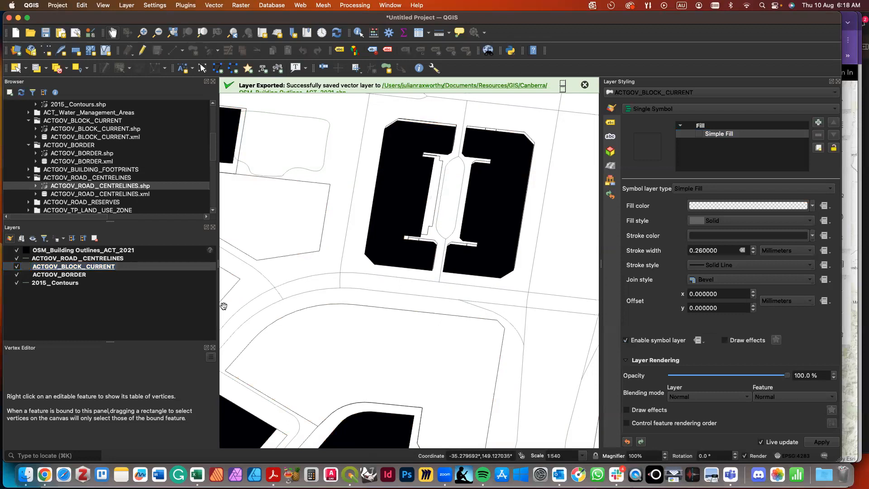
Set the stroke width of the ACTGOV_BLOCK_CURRENT outlines to 0.2 millimeters.
{"action": "left_click", "coordinate": [723, 251]}
{"action": "left_click_drag", "start_coordinate": [728, 250], "coordinate": [697, 249]}
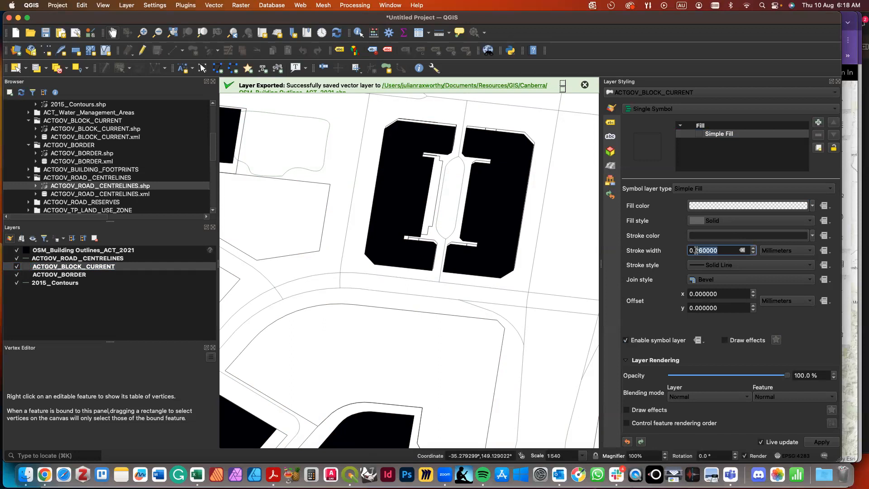
{"action": "type", "text": "22"}
{"action": "key", "text": "Return"}
{"action": "left_click", "coordinate": [699, 249]}
{"action": "key", "text": "Return"}
Examine the black buildings against the unfilled blocks, roads and contours across central Canberra and its surrounding suburbs.
{"action": "scroll", "coordinate": [519, 300], "scroll_direction": "down", "scroll_amount": 2}
{"action": "scroll", "coordinate": [519, 301], "scroll_direction": "down", "scroll_amount": 1}
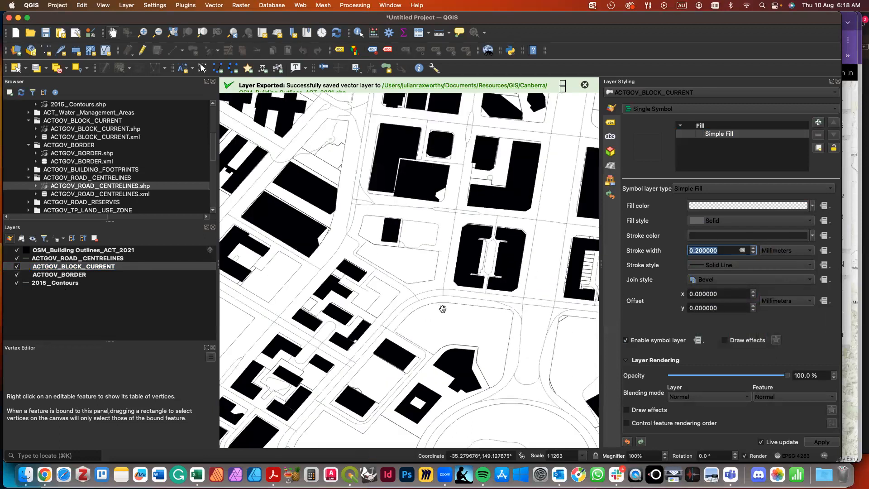
{"action": "scroll", "coordinate": [443, 309], "scroll_direction": "down", "scroll_amount": 1}
{"action": "scroll", "coordinate": [439, 307], "scroll_direction": "down", "scroll_amount": 3}
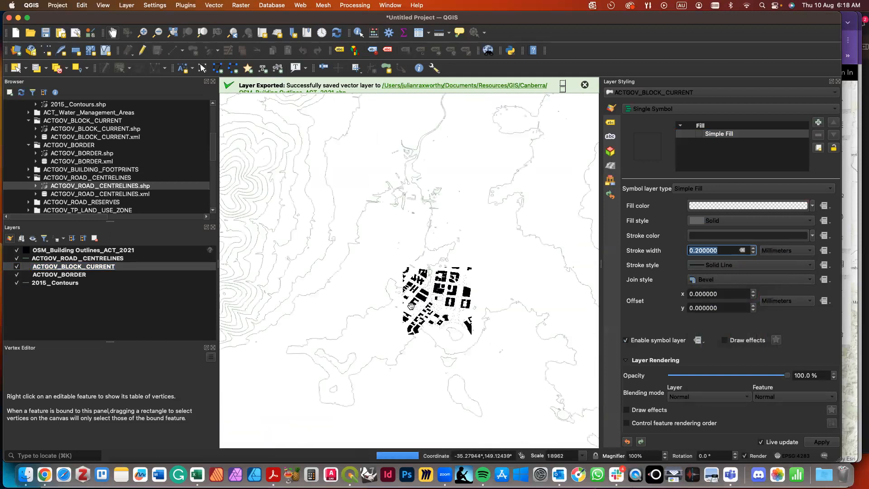
{"action": "left_click_drag", "start_coordinate": [334, 279], "coordinate": [455, 297]}
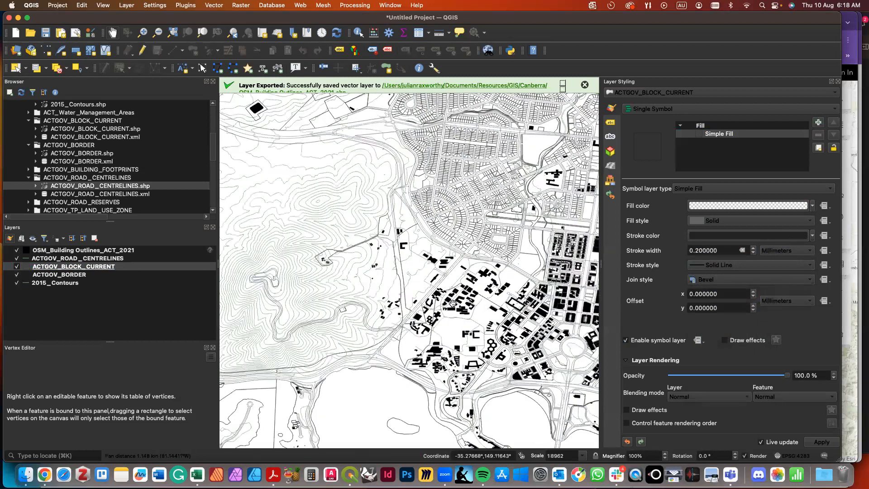
{"action": "left_click_drag", "start_coordinate": [489, 329], "coordinate": [296, 430]}
{"action": "left_click_drag", "start_coordinate": [342, 245], "coordinate": [422, 295]}
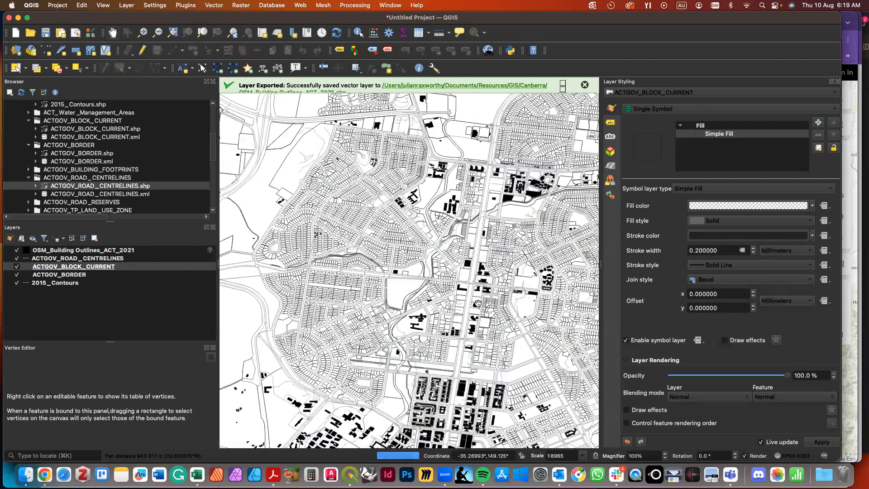
{"action": "left_click_drag", "start_coordinate": [476, 303], "coordinate": [386, 239]}
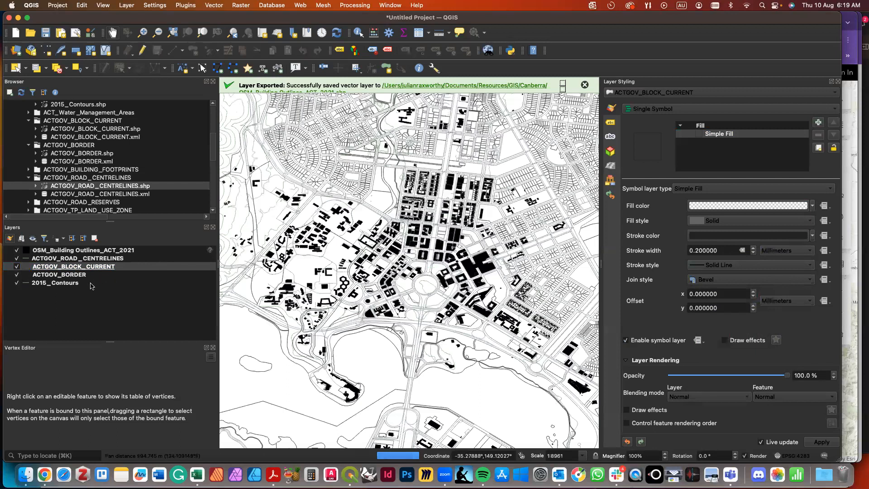
Select the ACTGOV_ROAD_CENTRELINES layer and compare the central roundabout's roads with ACTGOV_BLOCK_CURRENT hidden and shown again.
{"action": "left_click", "coordinate": [47, 259]}
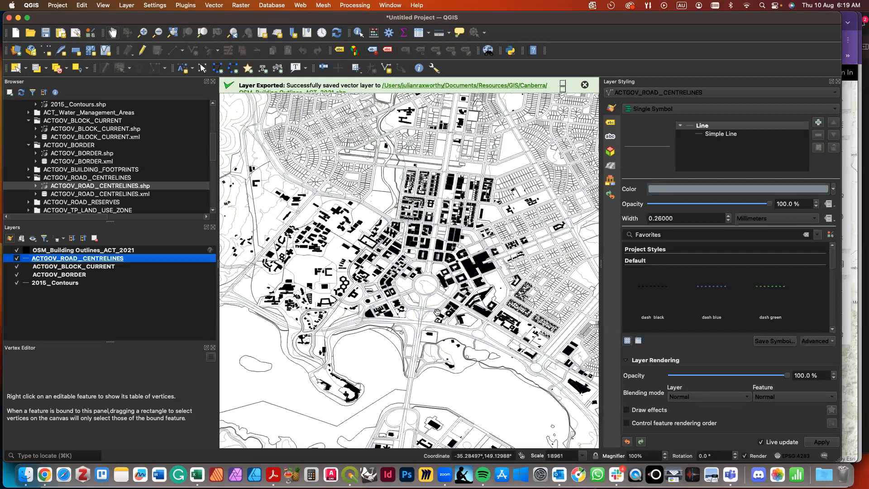
{"action": "scroll", "coordinate": [437, 312], "scroll_direction": "up", "scroll_amount": 1}
{"action": "scroll", "coordinate": [437, 312], "scroll_direction": "up", "scroll_amount": 1}
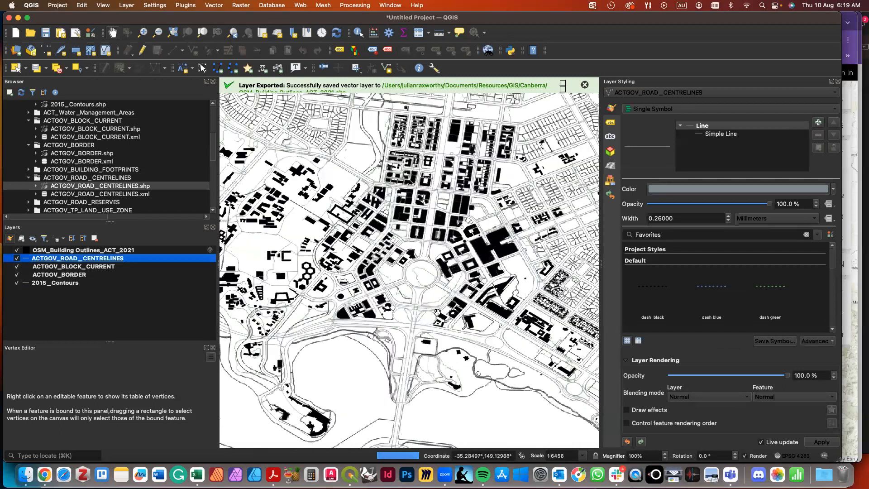
{"action": "scroll", "coordinate": [438, 312], "scroll_direction": "up", "scroll_amount": 5}
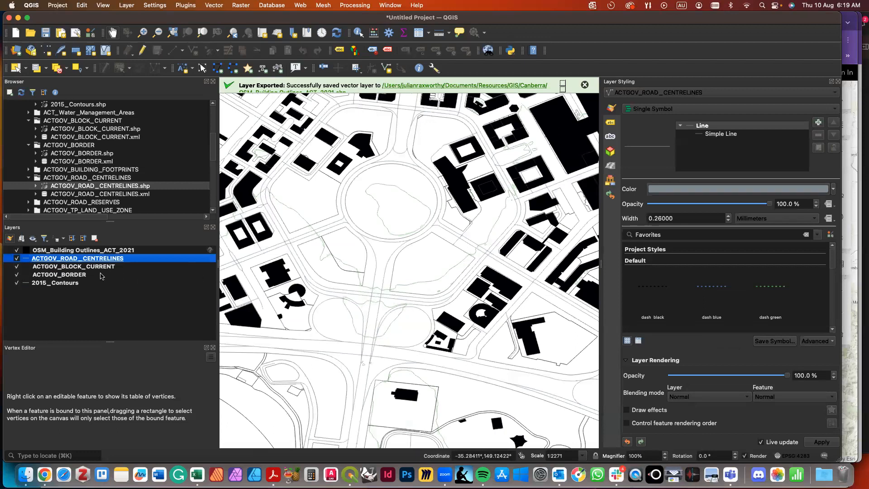
{"action": "left_click", "coordinate": [17, 267]}
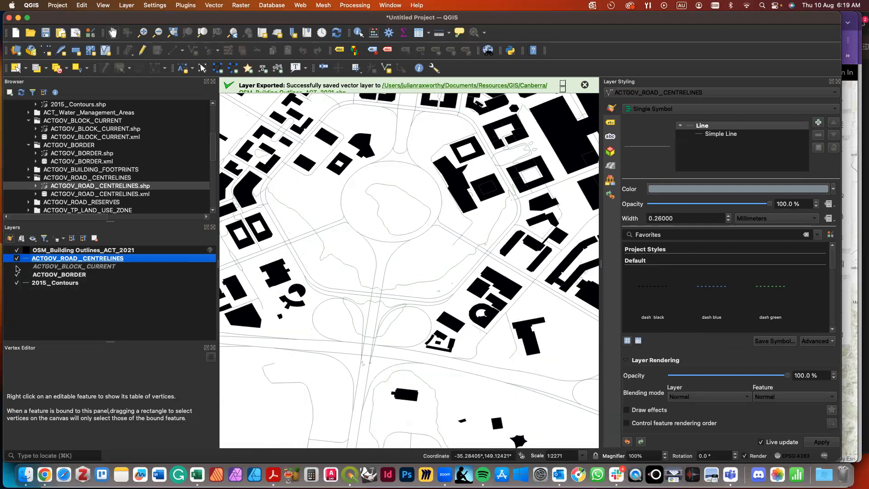
{"action": "left_click", "coordinate": [17, 267]}
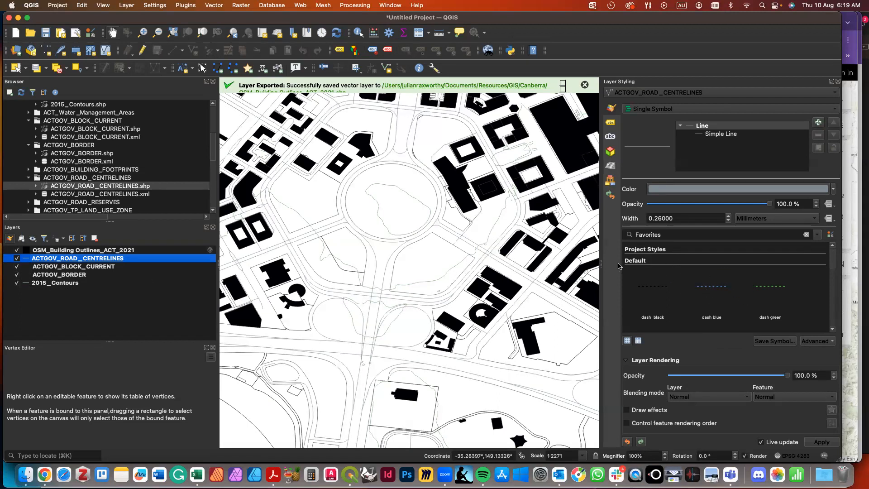
Set the Simple Line color of the ACTGOV_ROAD_CENTRELINES layer to red.
{"action": "left_click", "coordinate": [716, 136]}
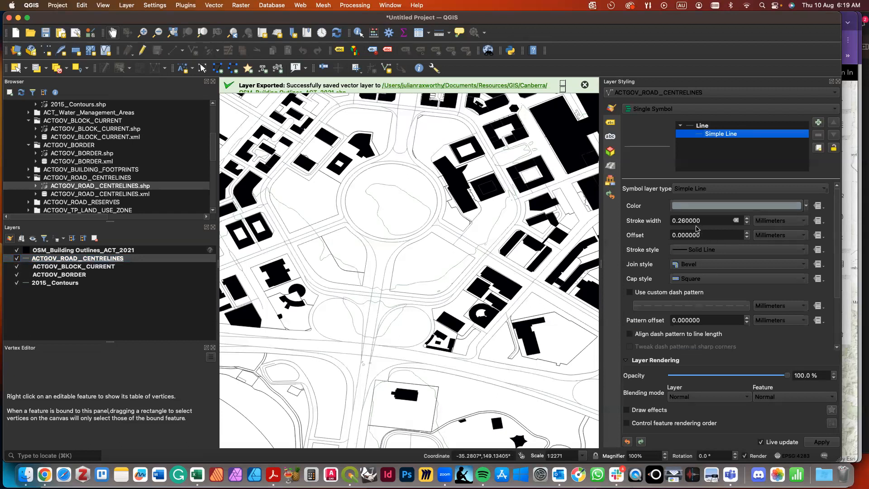
{"action": "left_click", "coordinate": [807, 206]}
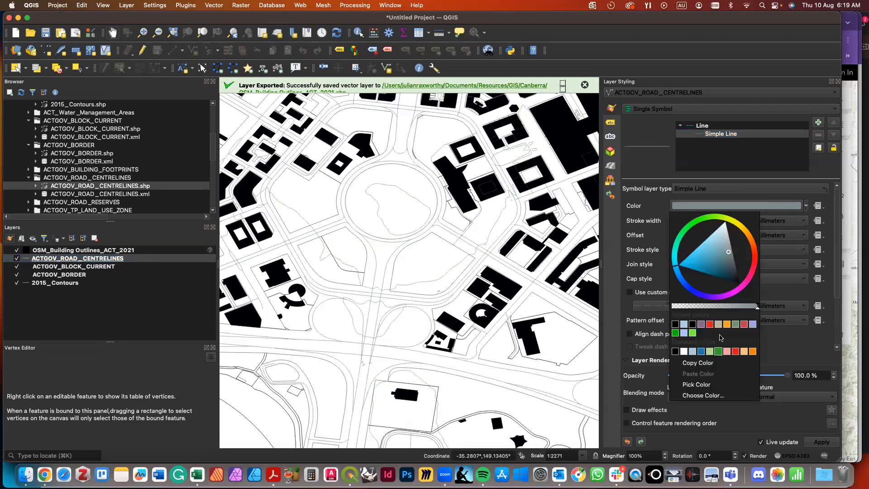
{"action": "left_click", "coordinate": [710, 324]}
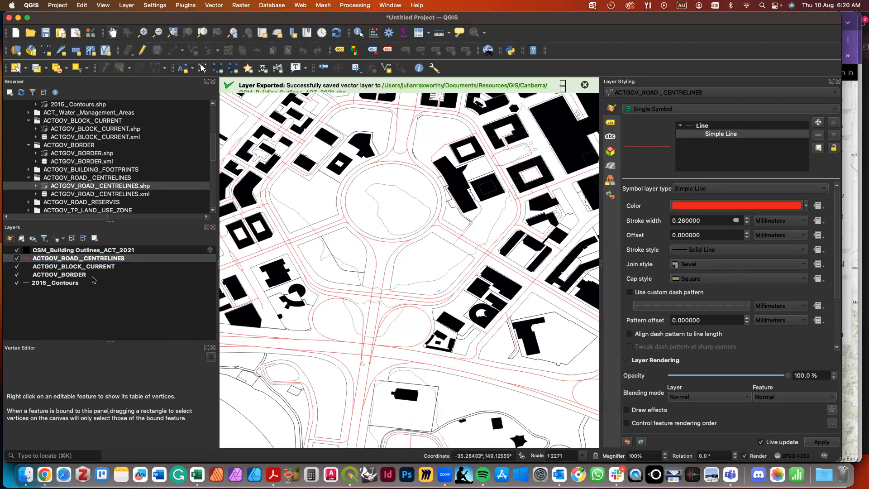
Set the line width of the 2015_Contours layer to 0.1 millimeters.
{"action": "left_click", "coordinate": [70, 285]}
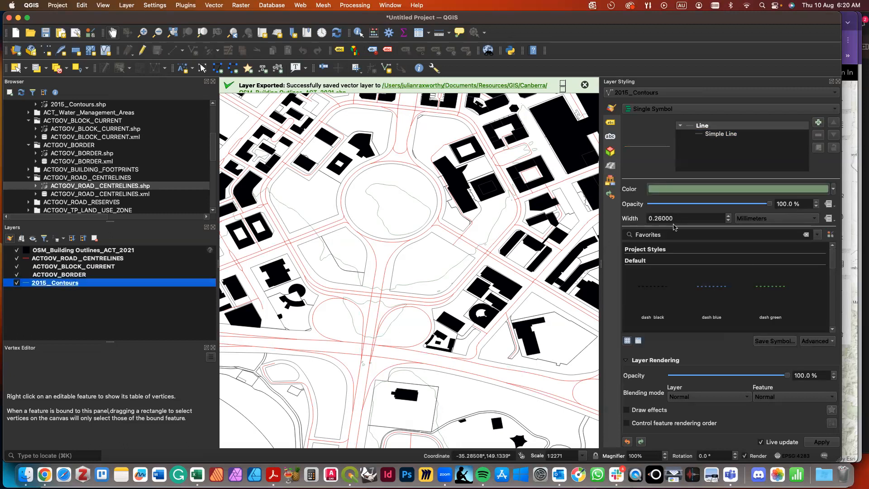
{"action": "left_click_drag", "start_coordinate": [675, 219], "coordinate": [656, 219]}
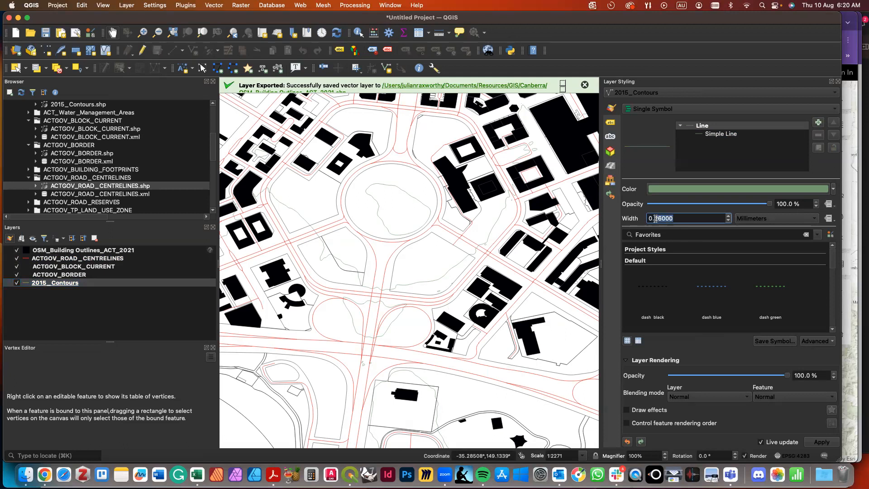
{"action": "type", "text": "1"}
{"action": "key", "text": "Return"}
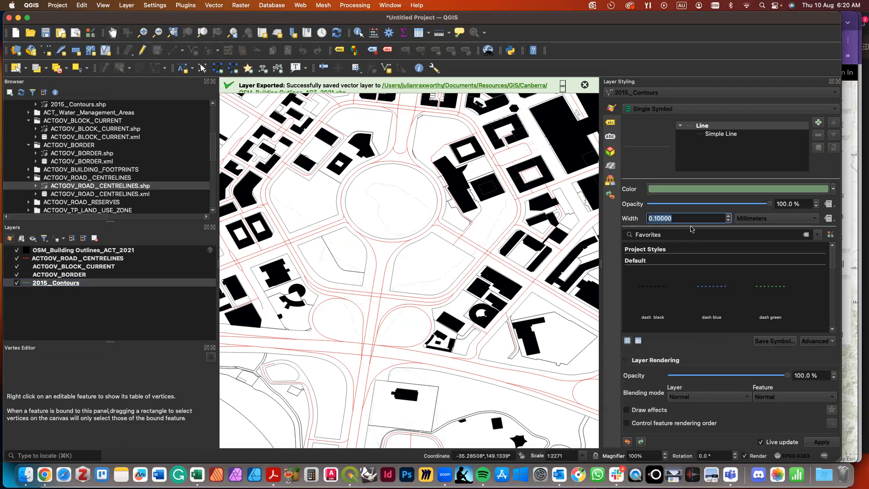
Set the Simple Line color of the 2015_Contours layer to the dark brown #67551b.
{"action": "left_click", "coordinate": [729, 136]}
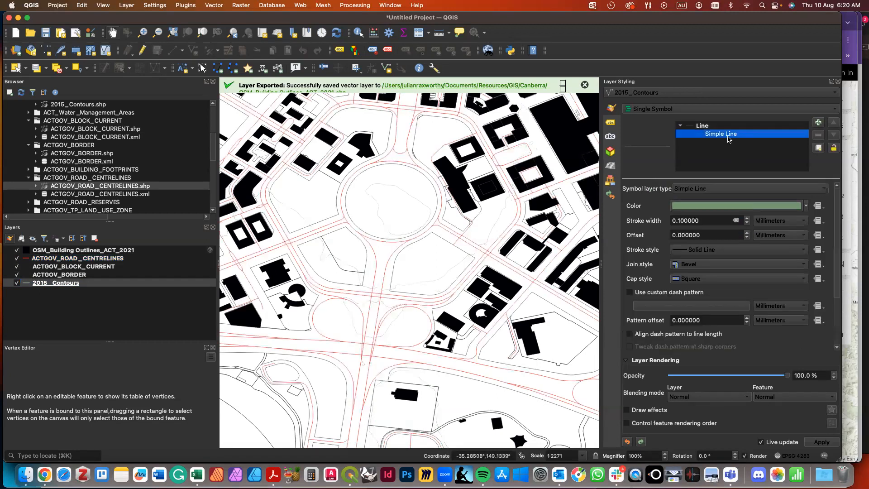
{"action": "left_click", "coordinate": [805, 206]}
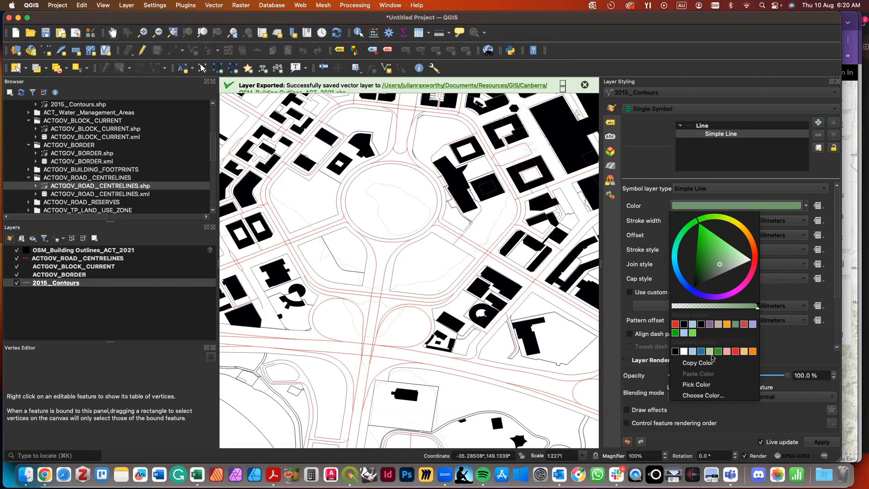
{"action": "left_click", "coordinate": [705, 395]}
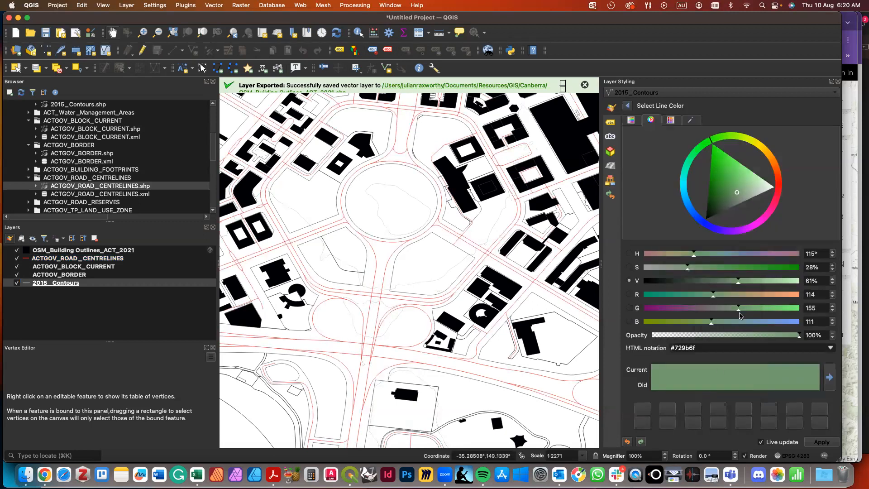
{"action": "left_click", "coordinate": [770, 156]}
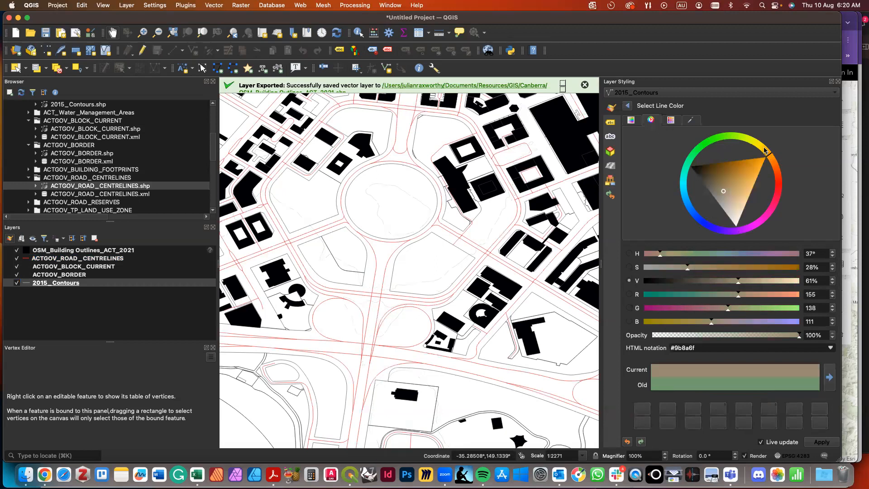
{"action": "left_click", "coordinate": [764, 151]}
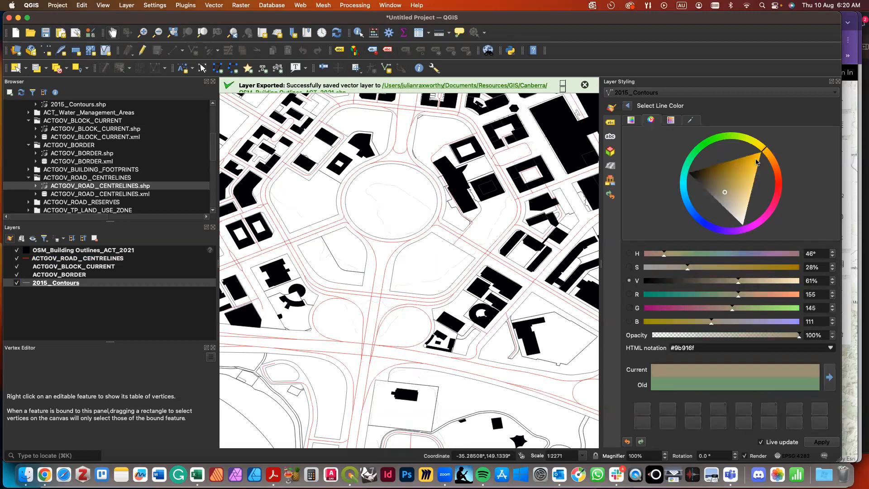
{"action": "left_click", "coordinate": [716, 173]}
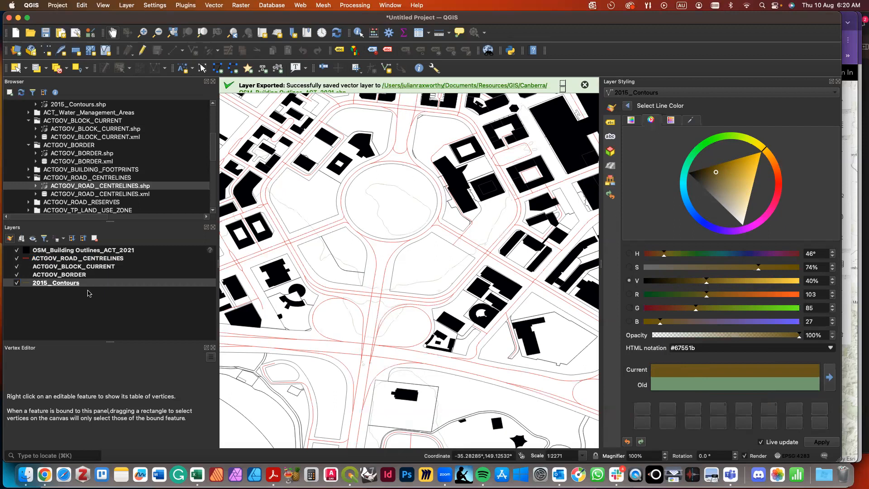
Examine the styled contours, red roads, blocks and buildings across the wider Canberra urban area.
{"action": "scroll", "coordinate": [333, 199], "scroll_direction": "down", "scroll_amount": 2}
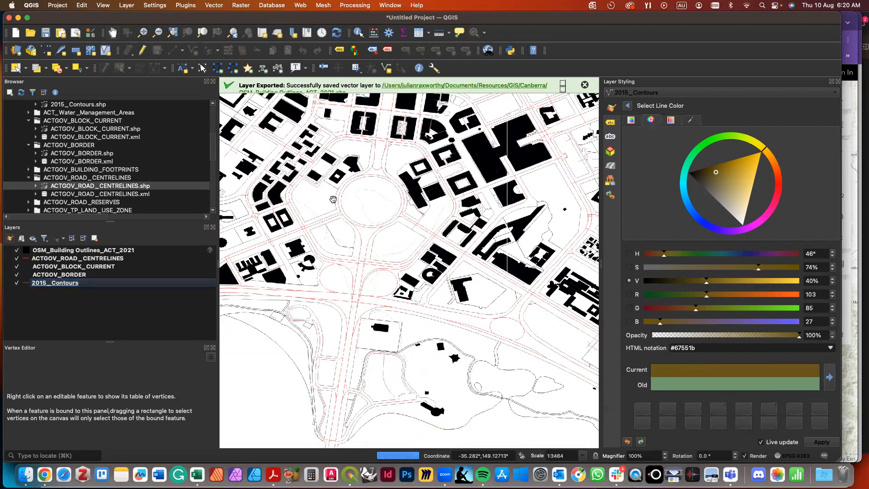
{"action": "scroll", "coordinate": [333, 199], "scroll_direction": "down", "scroll_amount": 6}
{"action": "scroll", "coordinate": [337, 268], "scroll_direction": "down", "scroll_amount": 5}
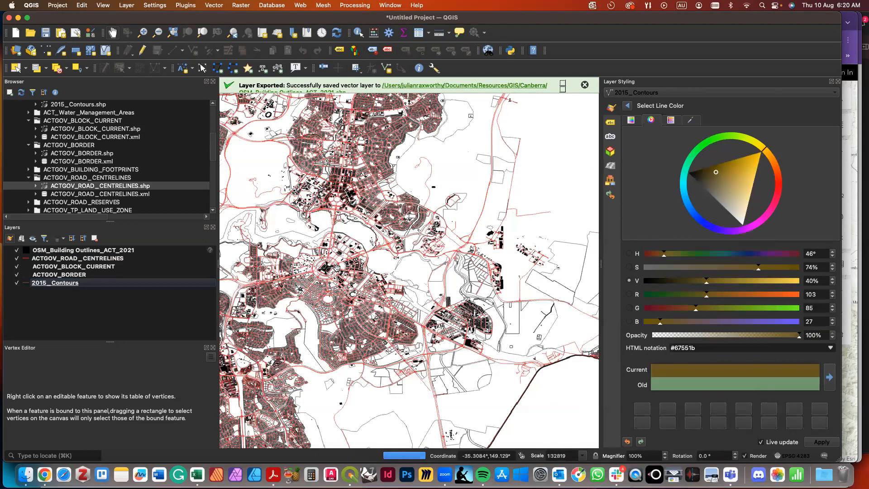
{"action": "left_click_drag", "start_coordinate": [337, 268], "coordinate": [455, 287]}
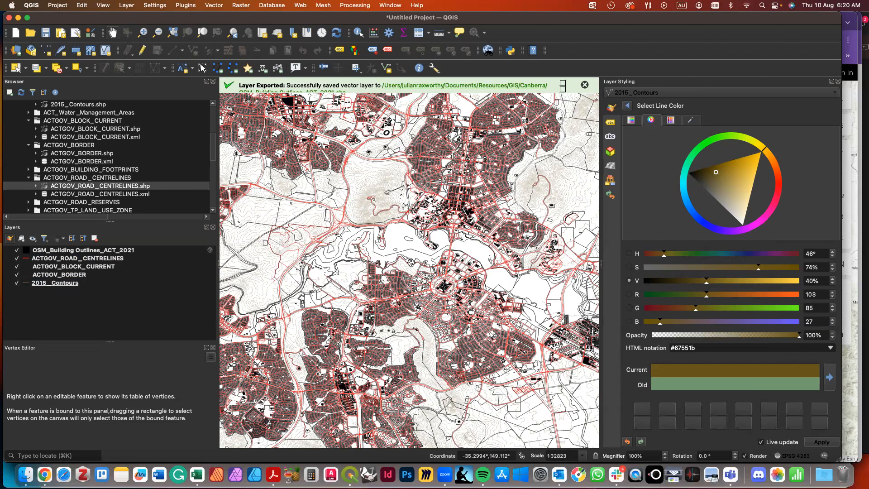
Add ACT_Water_Management_Areas.shp from the ACT Government Geospatial Data Catalogue folder to the project, directly above the 2015_Contours layer.
{"action": "left_click", "coordinate": [177, 301]}
{"action": "scroll", "coordinate": [117, 172], "scroll_direction": "down", "scroll_amount": 2}
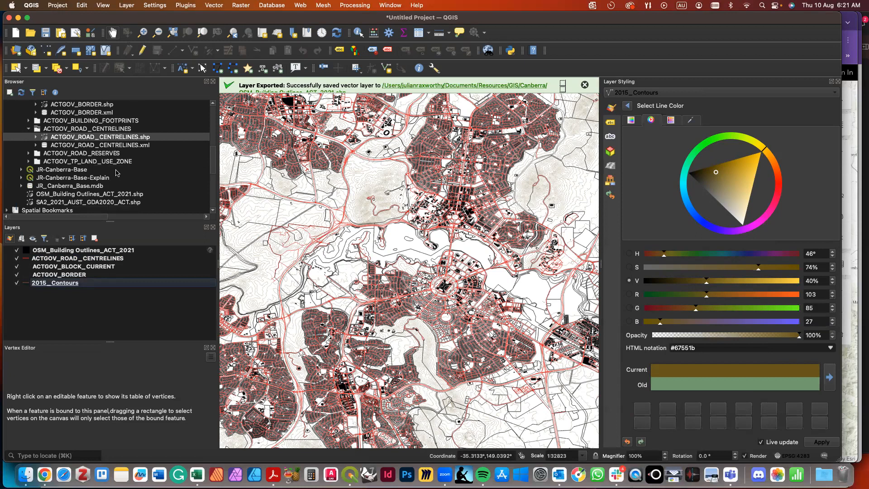
{"action": "scroll", "coordinate": [117, 172], "scroll_direction": "up", "scroll_amount": 5}
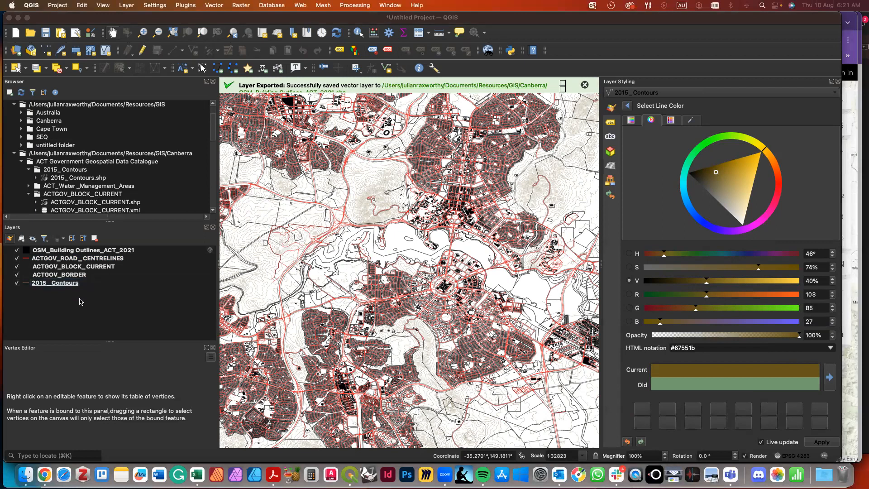
{"action": "scroll", "coordinate": [89, 185], "scroll_direction": "down", "scroll_amount": 5}
{"action": "scroll", "coordinate": [89, 184], "scroll_direction": "down", "scroll_amount": 4}
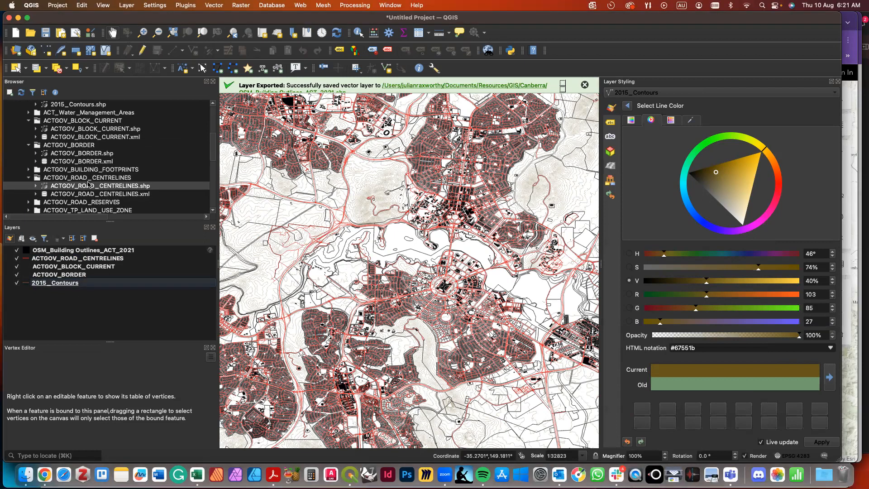
{"action": "scroll", "coordinate": [89, 184], "scroll_direction": "up", "scroll_amount": 4}
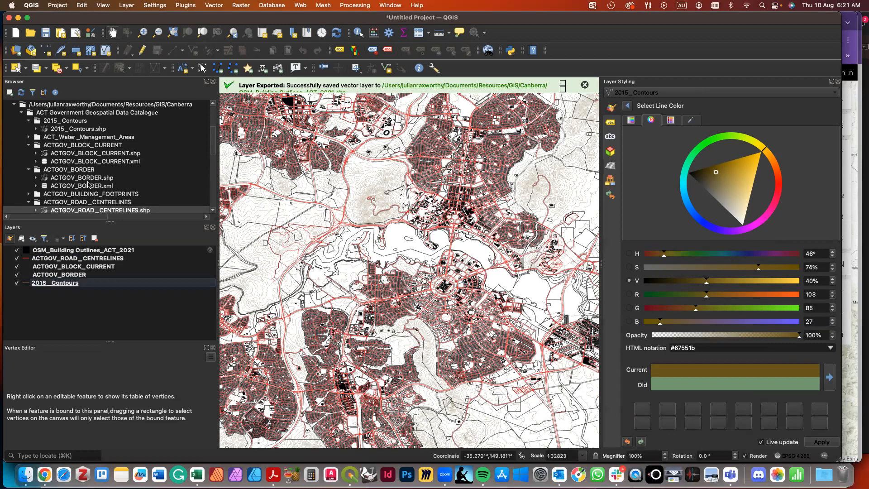
{"action": "left_click", "coordinate": [28, 136]}
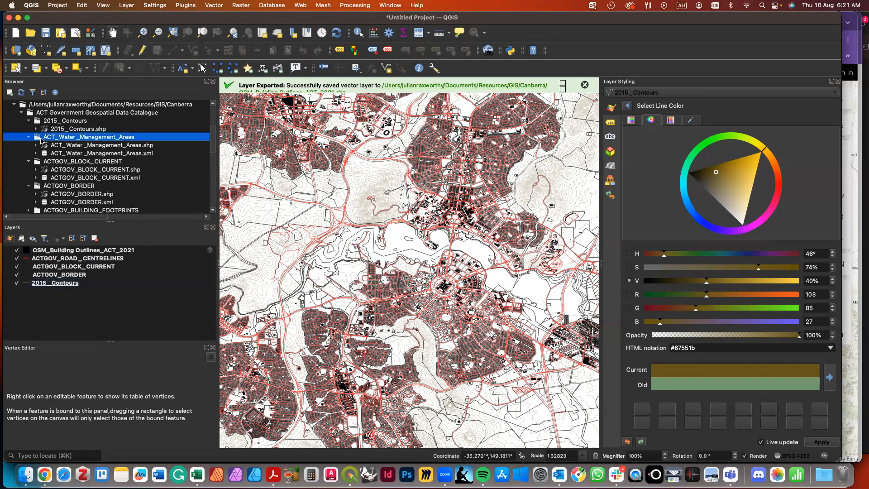
{"action": "left_click", "coordinate": [89, 145]}
{"action": "left_click_drag", "start_coordinate": [103, 147], "coordinate": [105, 316]}
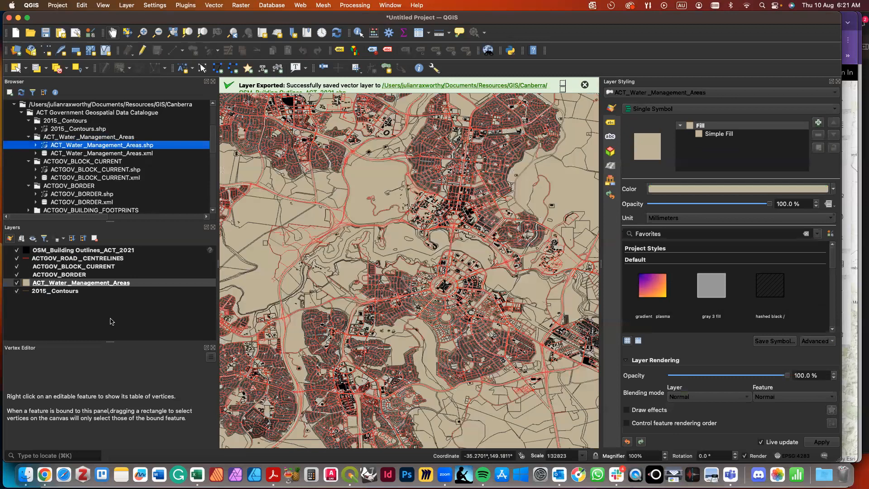
Make the Simple Fill of the ACT_Water_Management_Areas layer transparent, keeping its Solid fill style and outline.
{"action": "scroll", "coordinate": [316, 304], "scroll_direction": "down", "scroll_amount": 1}
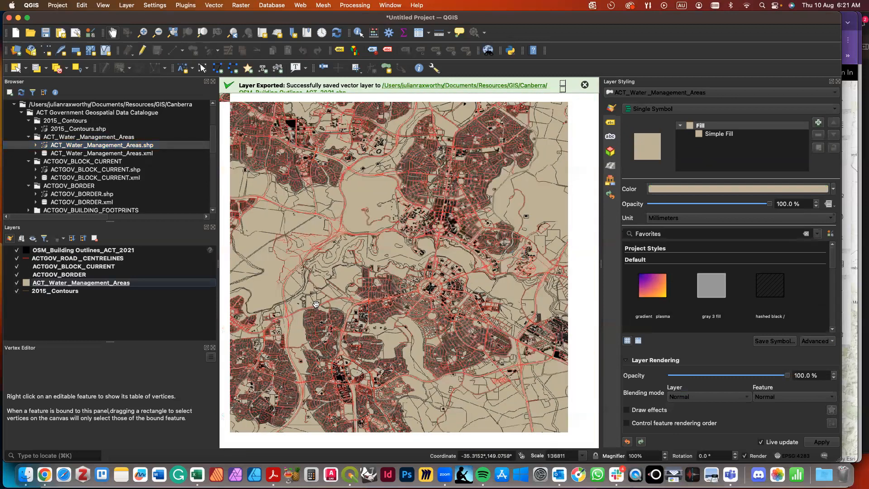
{"action": "scroll", "coordinate": [316, 303], "scroll_direction": "down", "scroll_amount": 1}
{"action": "scroll", "coordinate": [316, 304], "scroll_direction": "down", "scroll_amount": 3}
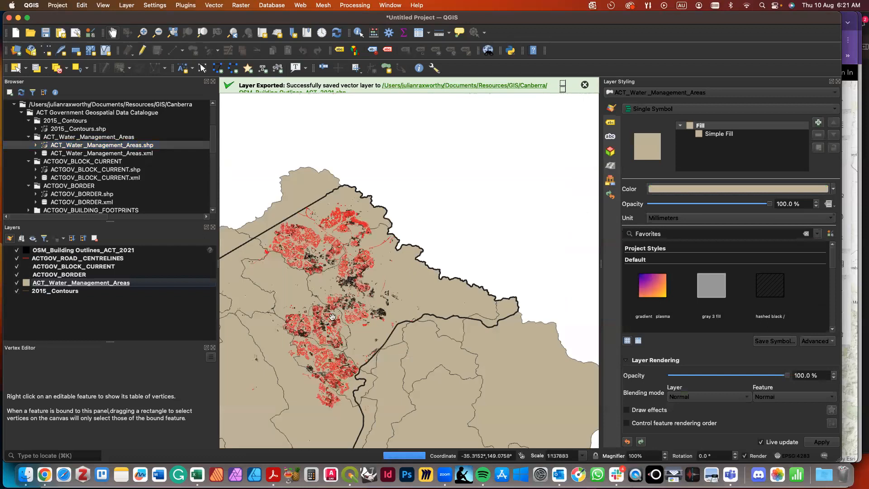
{"action": "left_click_drag", "start_coordinate": [308, 278], "coordinate": [372, 289]}
{"action": "left_click", "coordinate": [118, 283]}
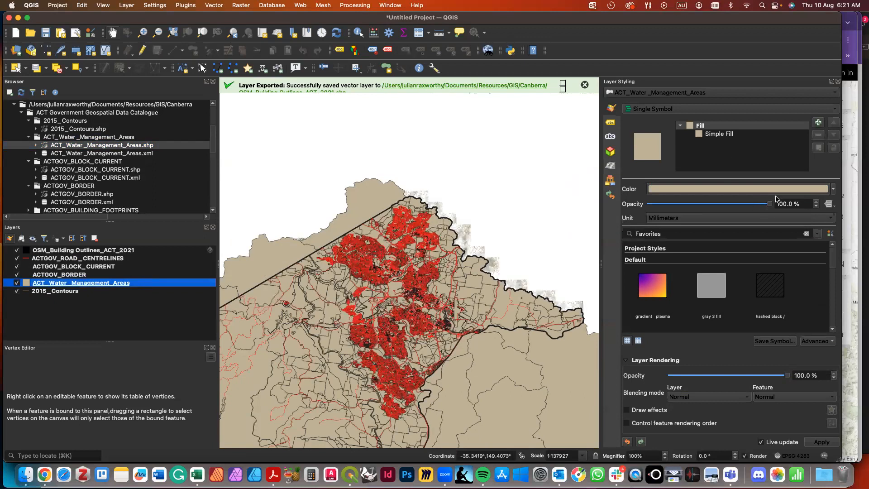
{"action": "left_click", "coordinate": [729, 134]}
{"action": "left_click", "coordinate": [831, 191]}
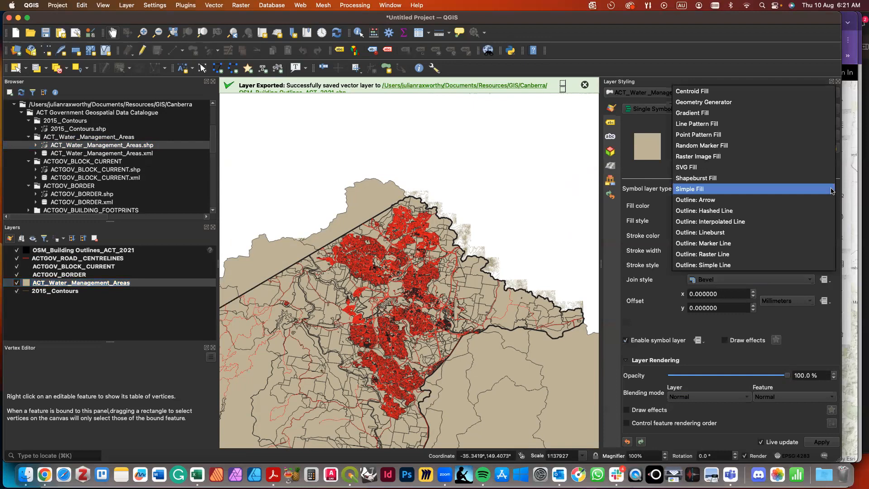
{"action": "left_click", "coordinate": [635, 323]}
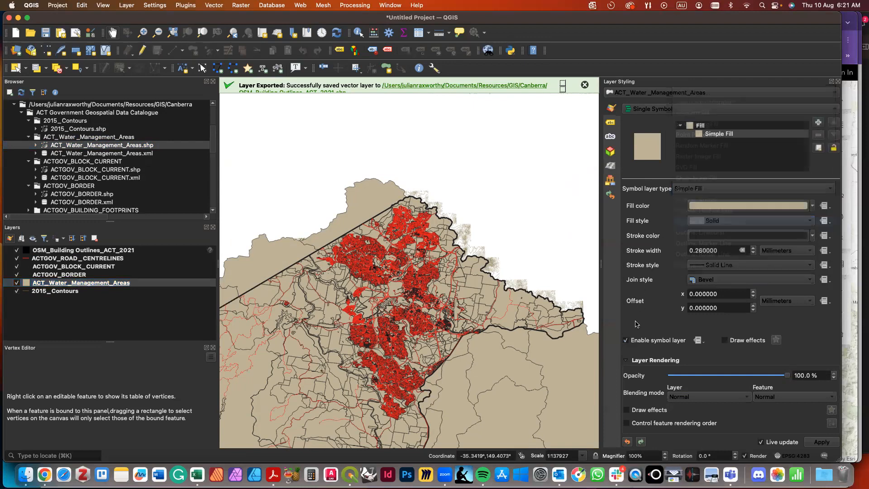
{"action": "left_click", "coordinate": [813, 206]}
{"action": "left_click", "coordinate": [713, 218]}
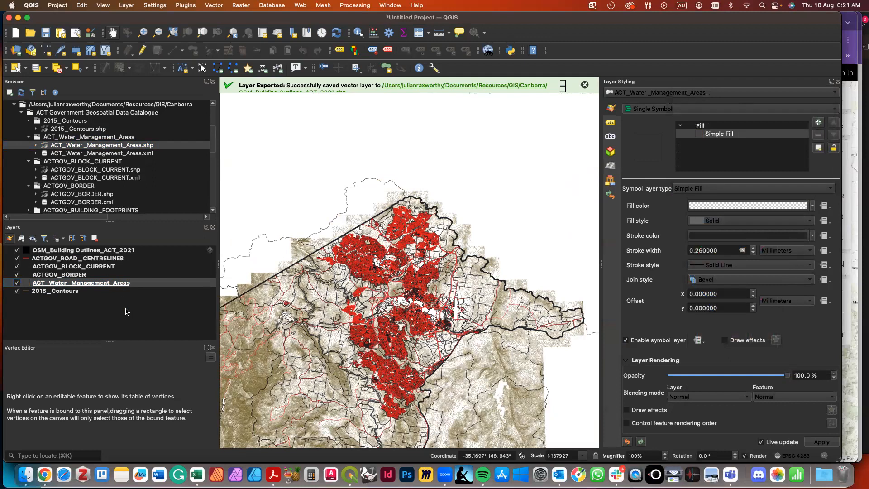
Toggle the ACT_Water_Management_Areas layer off and on and examine where its outlines run among the northern suburbs and contours.
{"action": "left_click", "coordinate": [126, 311]}
{"action": "left_click", "coordinate": [17, 283]}
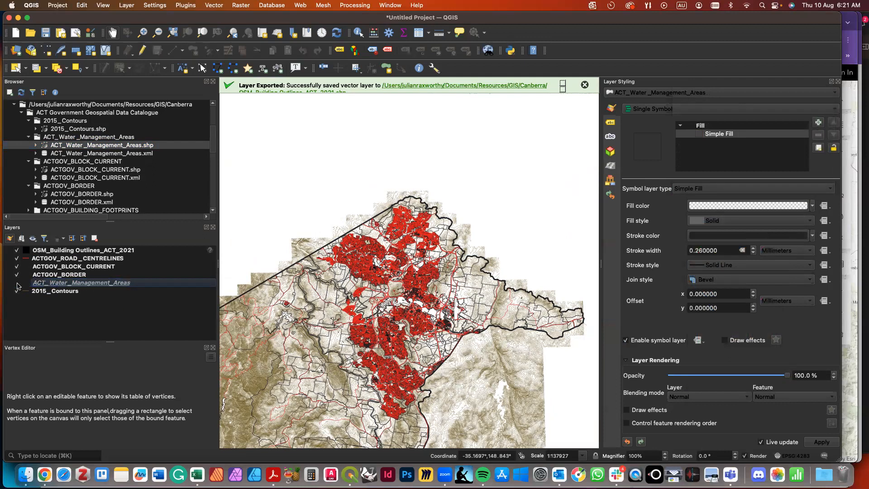
{"action": "left_click", "coordinate": [17, 284]}
{"action": "scroll", "coordinate": [354, 278], "scroll_direction": "up", "scroll_amount": 3}
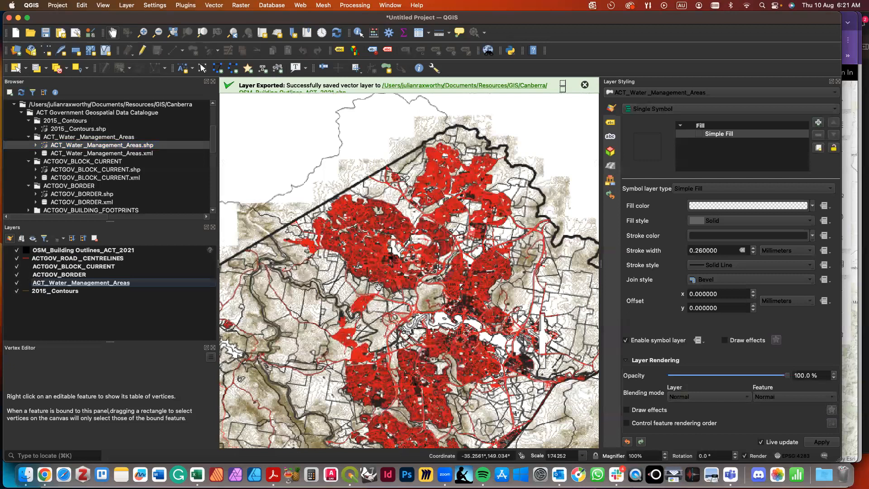
{"action": "scroll", "coordinate": [379, 287], "scroll_direction": "up", "scroll_amount": 3}
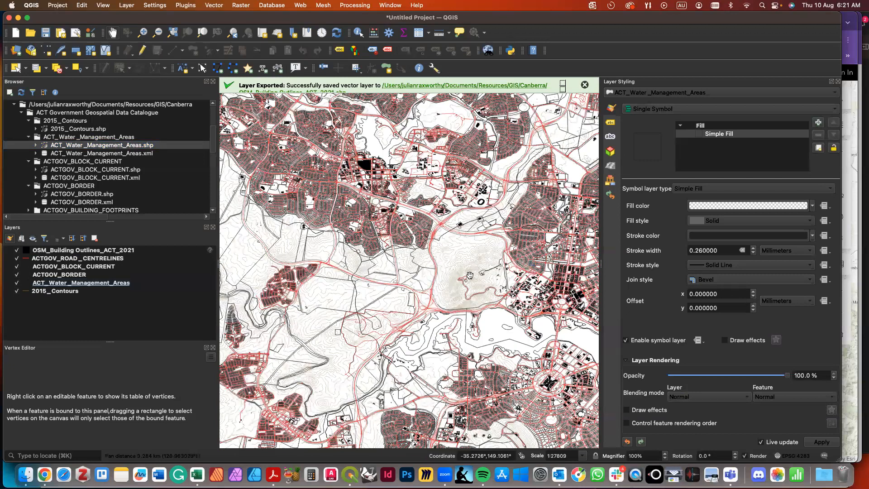
{"action": "scroll", "coordinate": [470, 275], "scroll_direction": "up", "scroll_amount": 2}
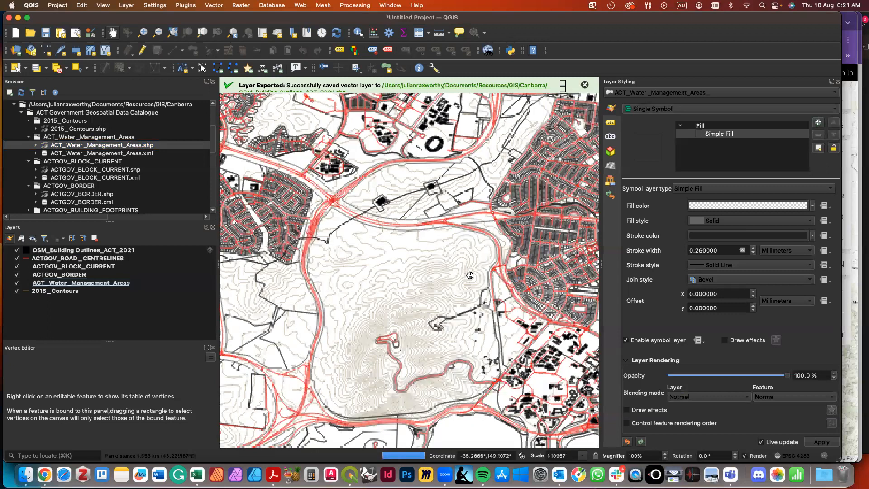
{"action": "scroll", "coordinate": [470, 275], "scroll_direction": "up", "scroll_amount": 1}
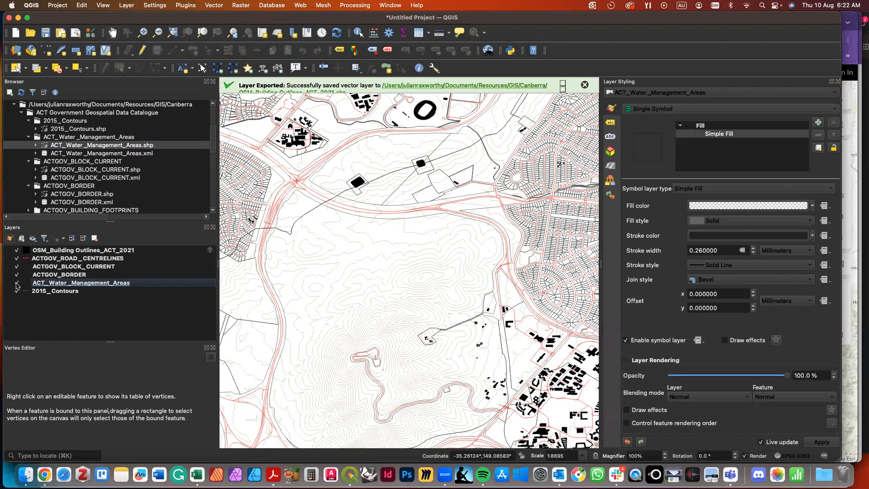
{"action": "left_click", "coordinate": [346, 290]}
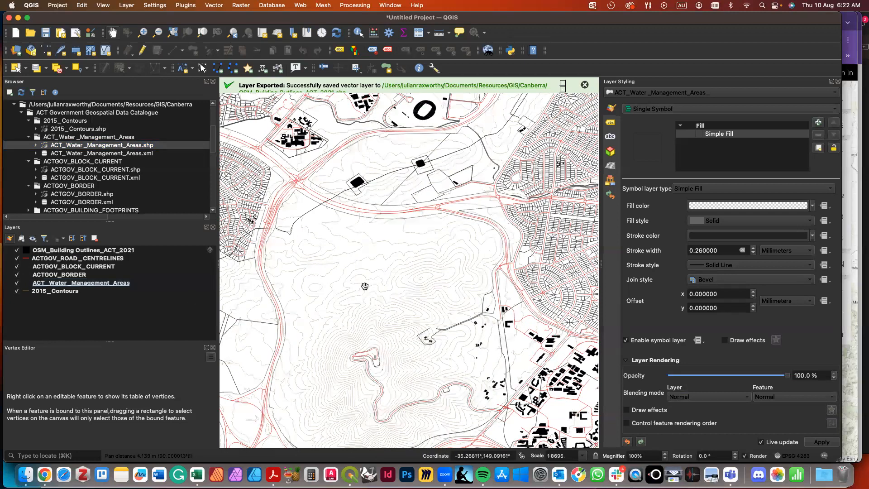
{"action": "left_click_drag", "start_coordinate": [310, 290], "coordinate": [446, 271]}
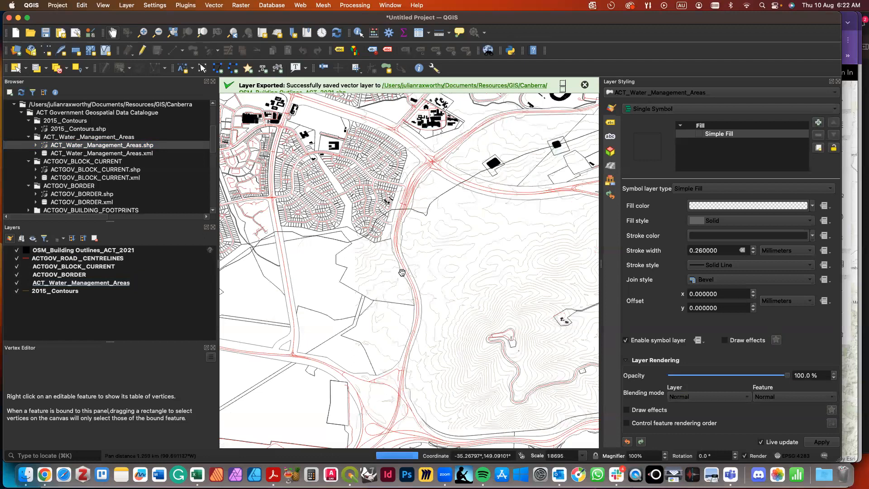
{"action": "left_click_drag", "start_coordinate": [371, 266], "coordinate": [504, 304]}
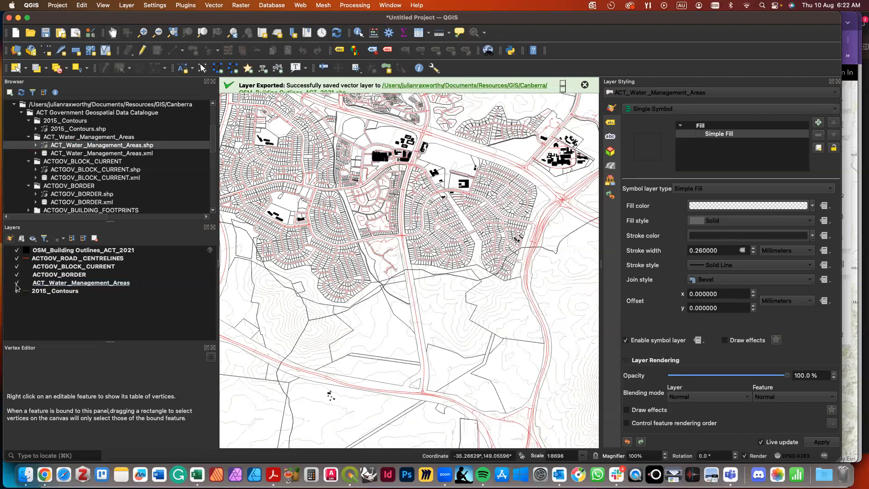
{"action": "left_click", "coordinate": [17, 283]}
{"action": "left_click", "coordinate": [18, 283]}
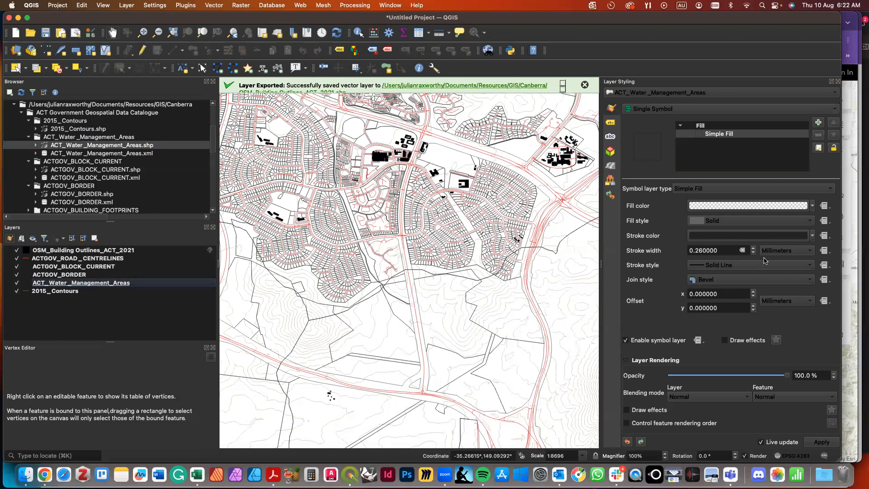
Set the stroke width of the ACT_Water_Management_Areas layer to 0.5 millimeters.
{"action": "left_click", "coordinate": [727, 251]}
{"action": "double_click", "coordinate": [722, 251]}
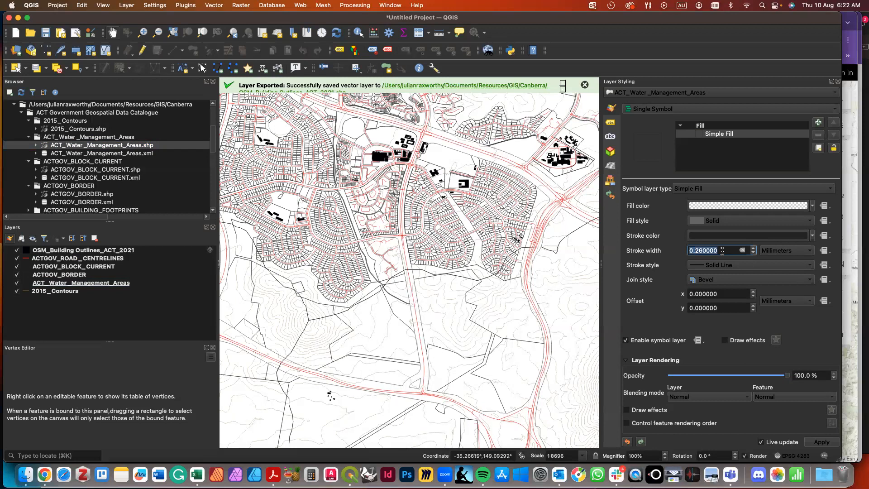
{"action": "type", "text": "0.5"}
{"action": "key", "text": "Return"}
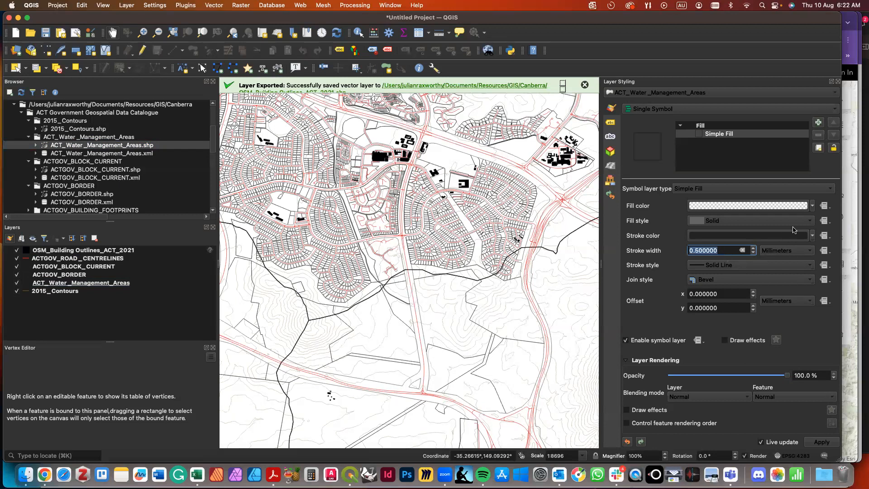
Set the stroke color of the ACT_Water_Management_Areas layer to medium blue from the standard swatches.
{"action": "left_click", "coordinate": [809, 222]}
{"action": "left_click", "coordinate": [809, 222]}
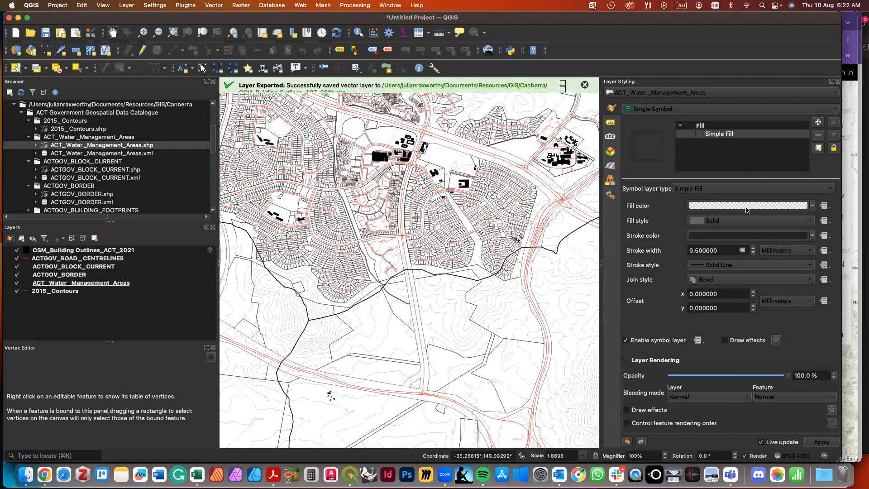
{"action": "left_click", "coordinate": [813, 236]}
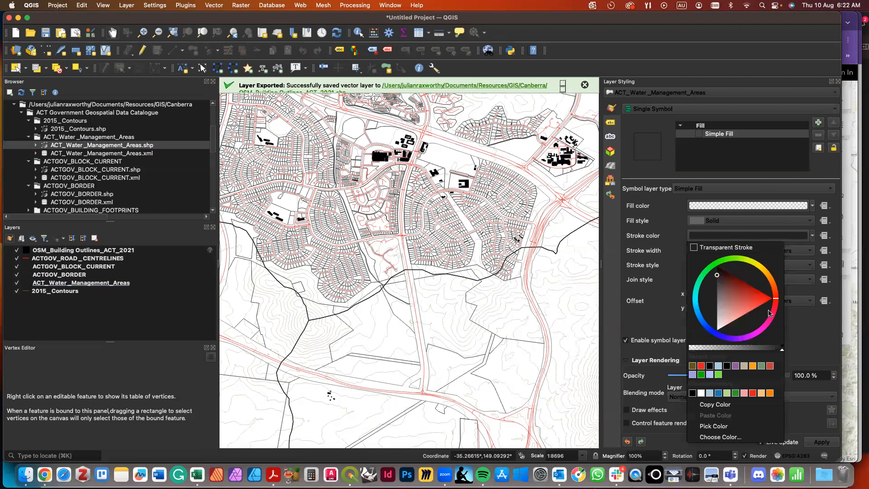
{"action": "left_click", "coordinate": [718, 392]}
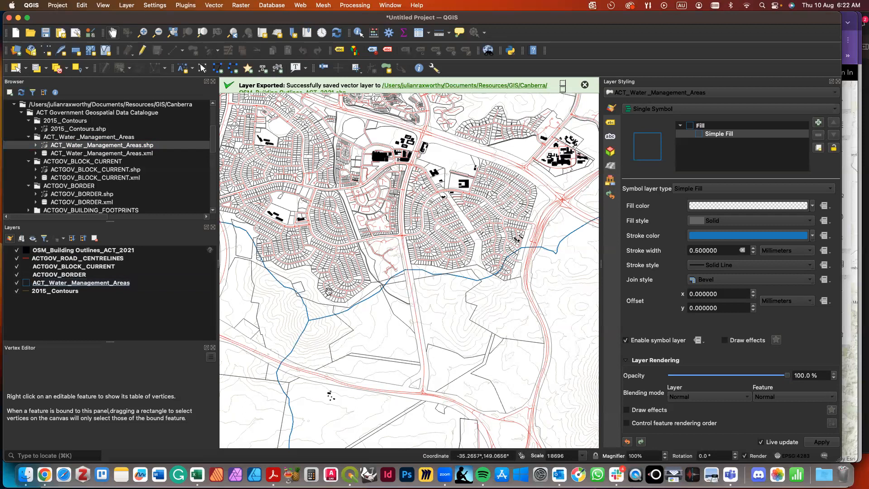
Examine the course of the blue water management outlines around the hill, the lake and the city centre.
{"action": "scroll", "coordinate": [412, 344], "scroll_direction": "down", "scroll_amount": 1}
{"action": "scroll", "coordinate": [412, 344], "scroll_direction": "down", "scroll_amount": 2}
{"action": "scroll", "coordinate": [412, 344], "scroll_direction": "down", "scroll_amount": 1}
{"action": "left_click_drag", "start_coordinate": [556, 351], "coordinate": [332, 203]}
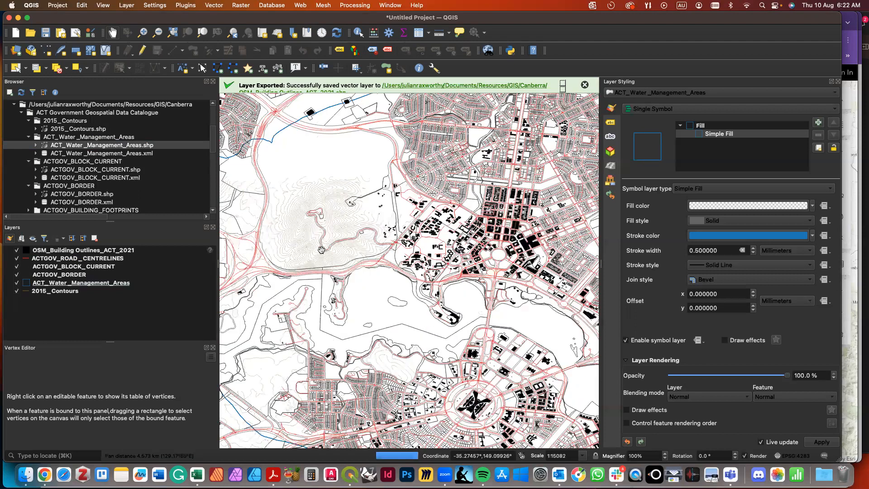
{"action": "left_click_drag", "start_coordinate": [322, 250], "coordinate": [491, 267]}
{"action": "left_click_drag", "start_coordinate": [422, 230], "coordinate": [389, 246]}
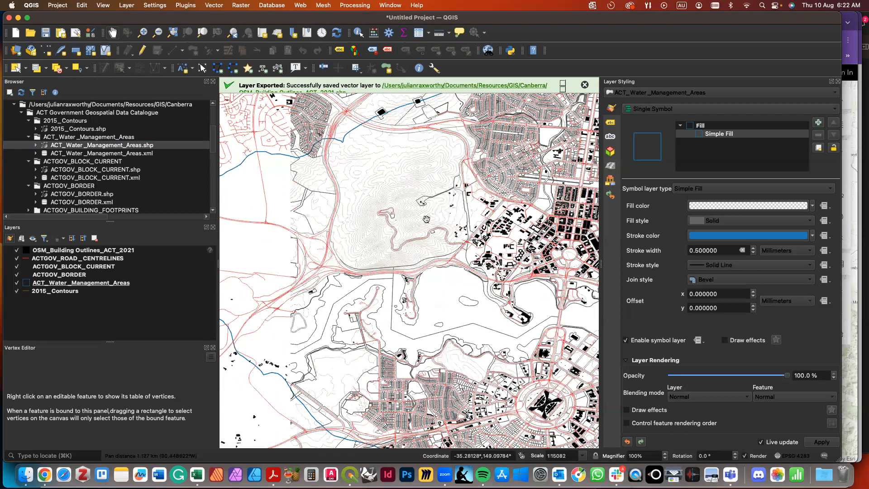
{"action": "left_click_drag", "start_coordinate": [426, 219], "coordinate": [418, 218]}
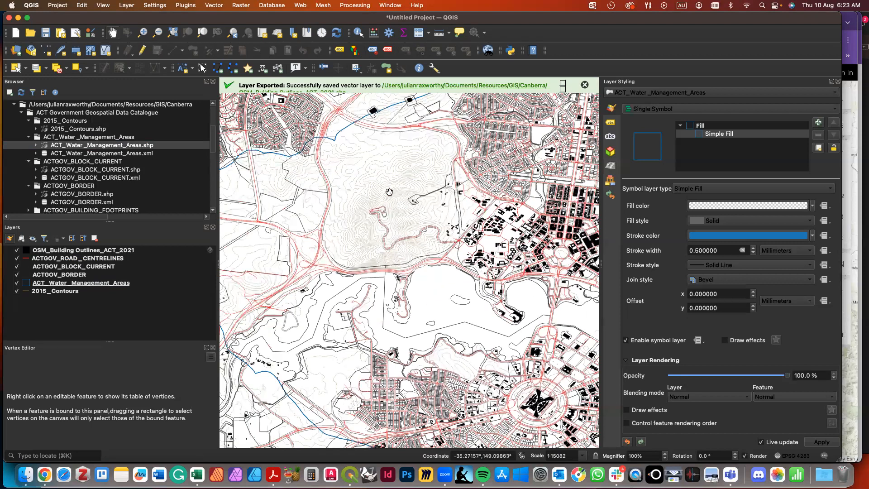
{"action": "left_click_drag", "start_coordinate": [473, 297], "coordinate": [401, 316]}
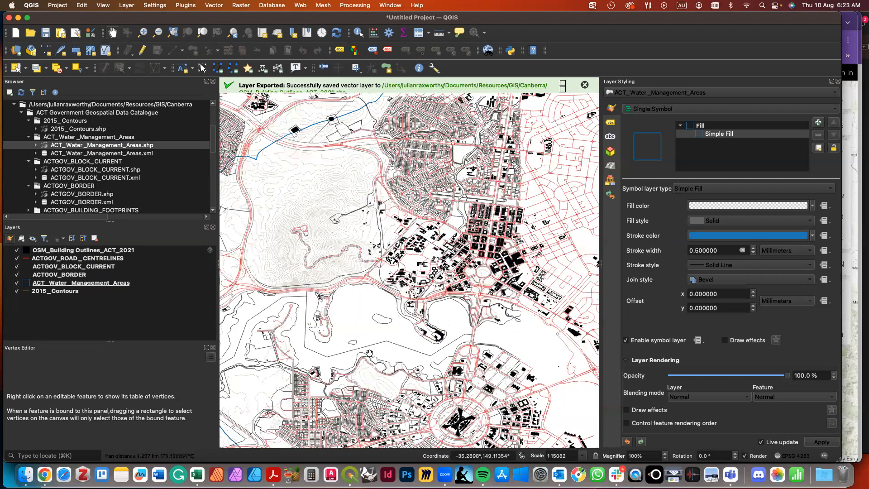
{"action": "scroll", "coordinate": [369, 353], "scroll_direction": "up", "scroll_amount": 3}
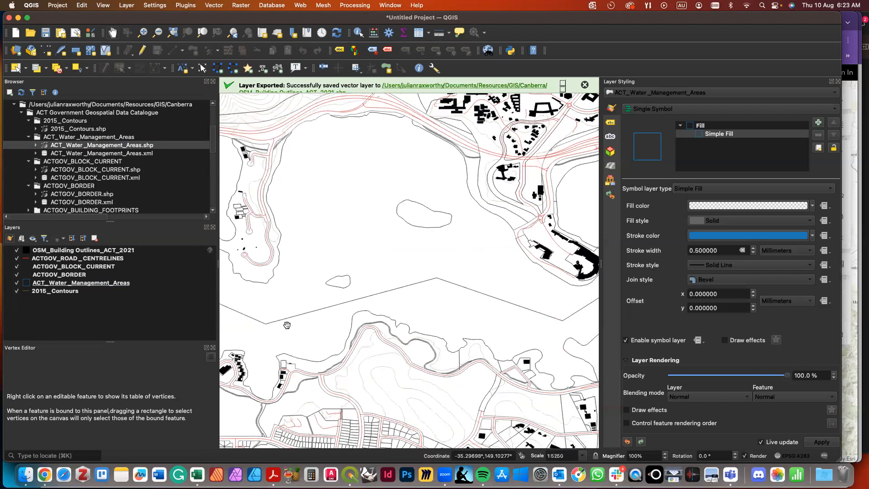
{"action": "scroll", "coordinate": [287, 325], "scroll_direction": "down", "scroll_amount": 1}
{"action": "scroll", "coordinate": [287, 325], "scroll_direction": "down", "scroll_amount": 1}
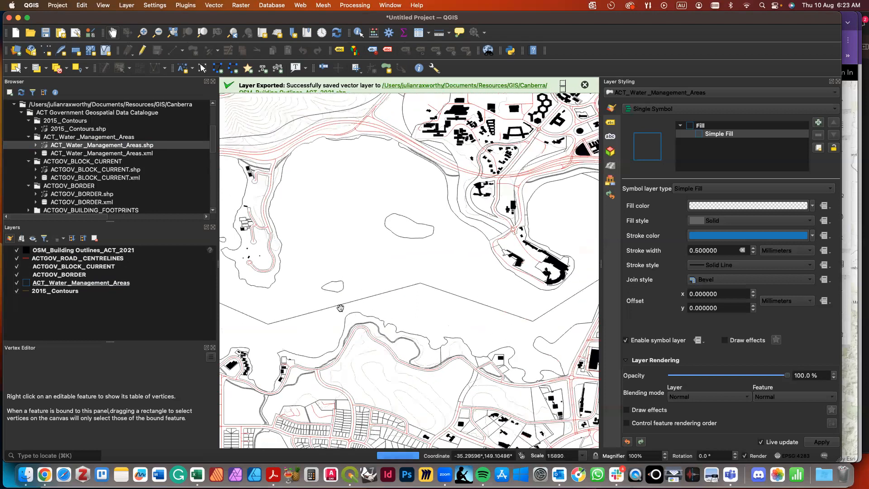
Identify the ACT_Water_Management_Areas feature covering the lake and check its extent on the map.
{"action": "left_click_drag", "start_coordinate": [340, 308], "coordinate": [408, 263]}
{"action": "left_click", "coordinate": [359, 33]}
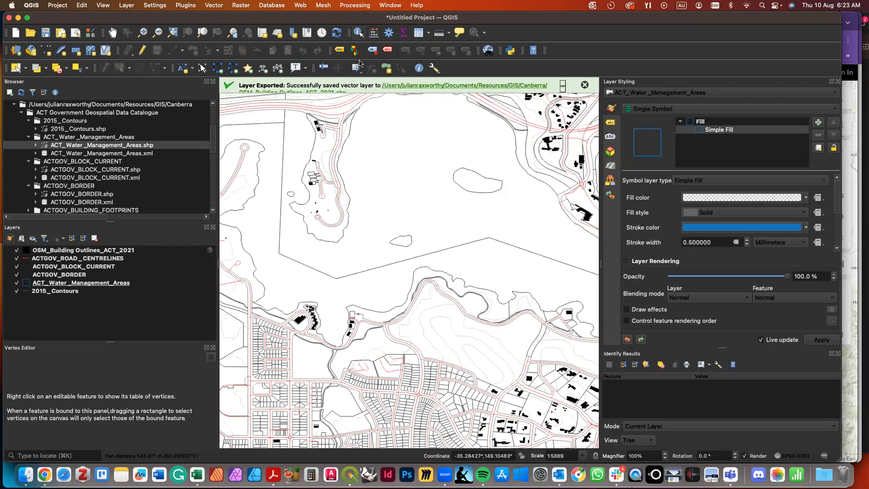
{"action": "left_click", "coordinate": [382, 269]}
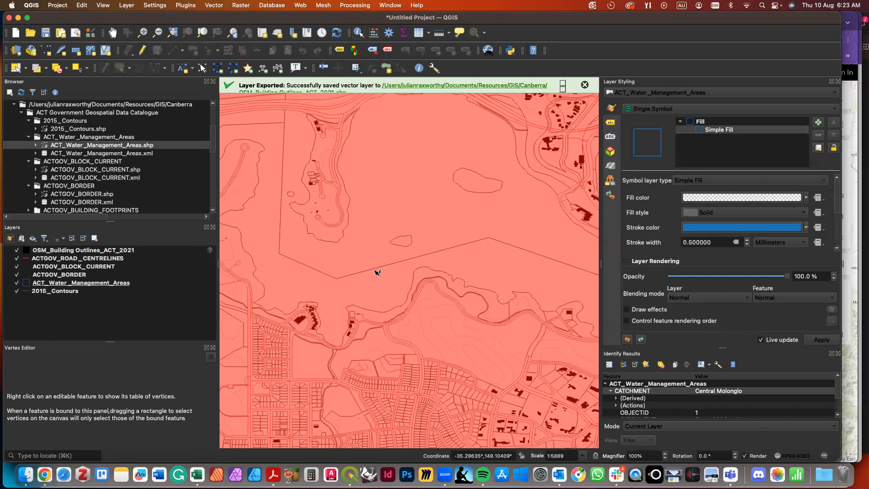
{"action": "scroll", "coordinate": [377, 272], "scroll_direction": "down", "scroll_amount": 2}
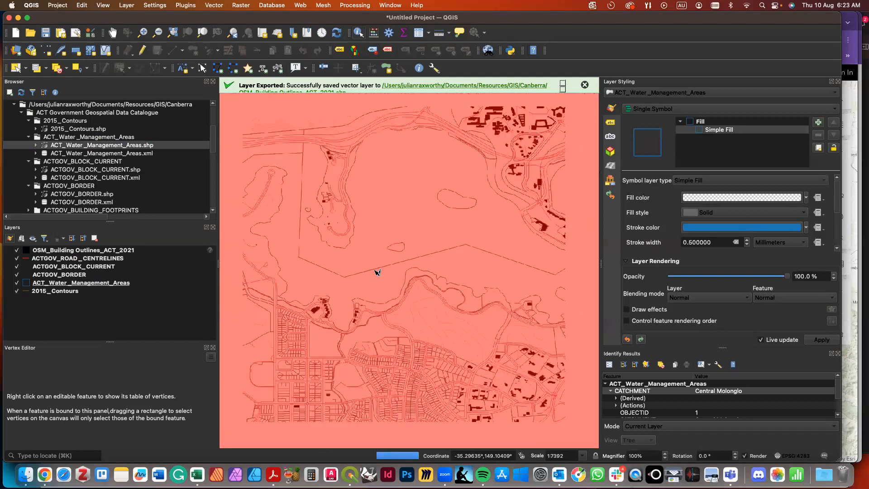
Examine the extent of the highlighted catchment and identify the water management area covering the contoured hill beyond the lake.
{"action": "scroll", "coordinate": [377, 272], "scroll_direction": "down", "scroll_amount": 4}
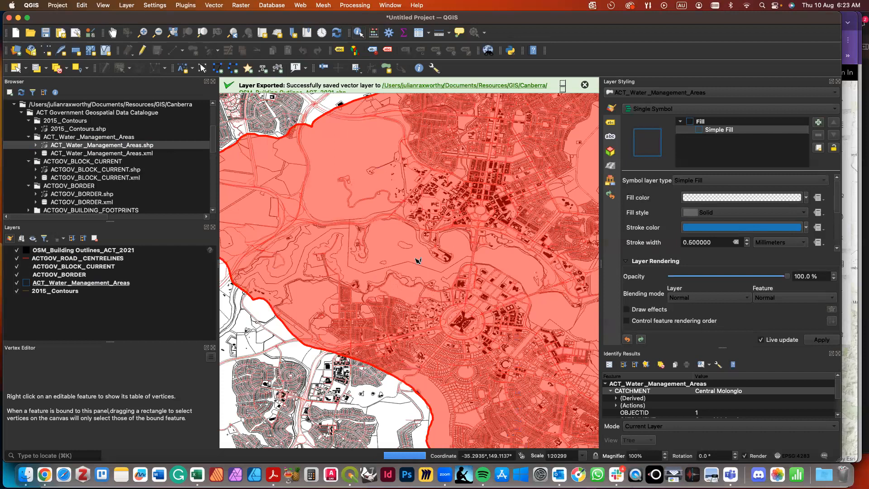
{"action": "scroll", "coordinate": [418, 261], "scroll_direction": "up", "scroll_amount": 4}
{"action": "scroll", "coordinate": [364, 240], "scroll_direction": "up", "scroll_amount": 1}
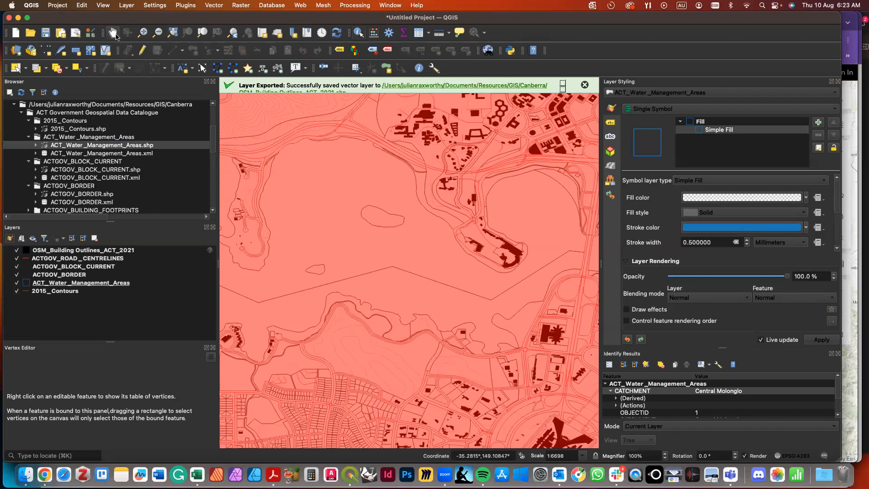
{"action": "left_click", "coordinate": [114, 34]}
{"action": "left_click_drag", "start_coordinate": [398, 240], "coordinate": [598, 387]}
{"action": "scroll", "coordinate": [370, 286], "scroll_direction": "up", "scroll_amount": 3}
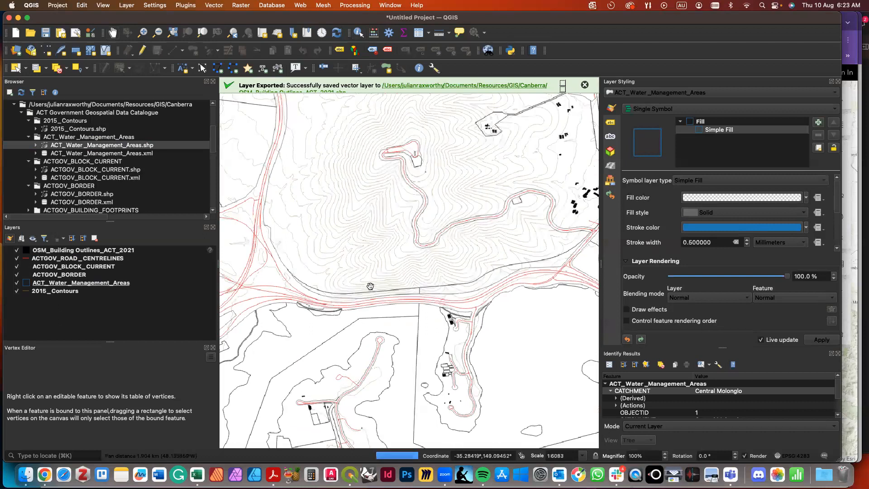
{"action": "scroll", "coordinate": [370, 286], "scroll_direction": "up", "scroll_amount": 1}
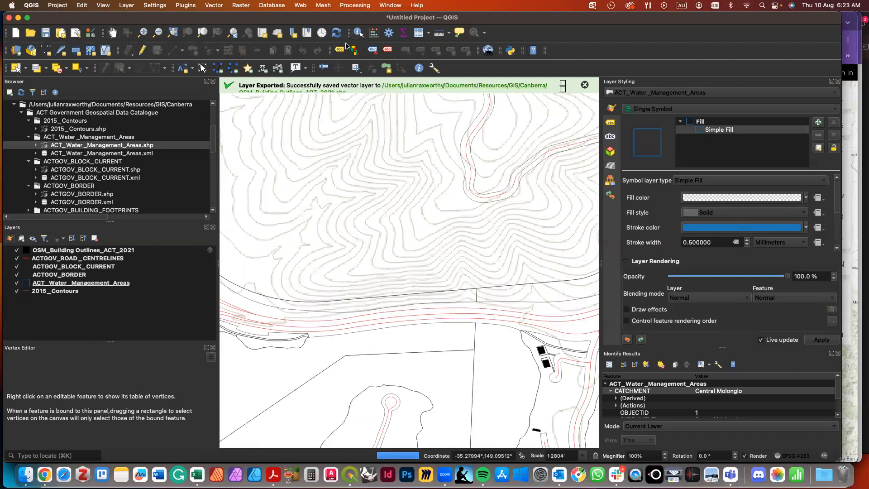
{"action": "left_click", "coordinate": [358, 32]}
{"action": "left_click", "coordinate": [348, 166]}
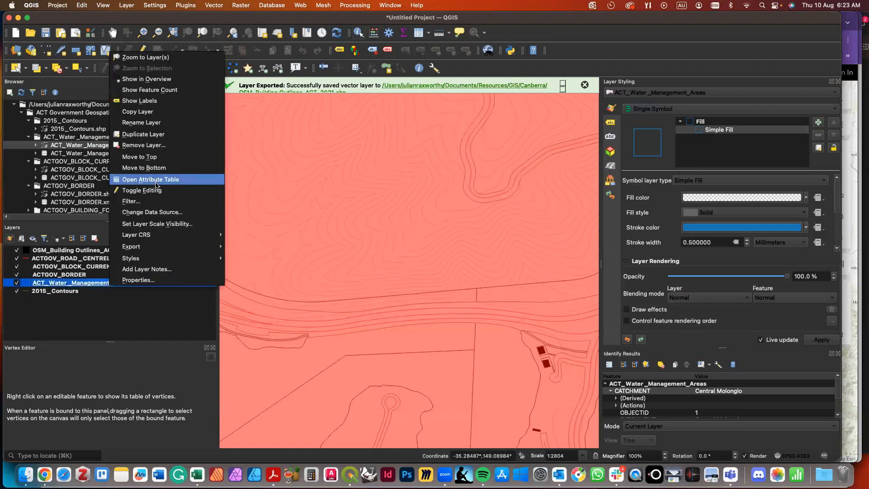
Open the attribute table of ACT_Water_Management_Areas beside the map and select the Ginninderra catchment record.
{"action": "left_click", "coordinate": [172, 182]}
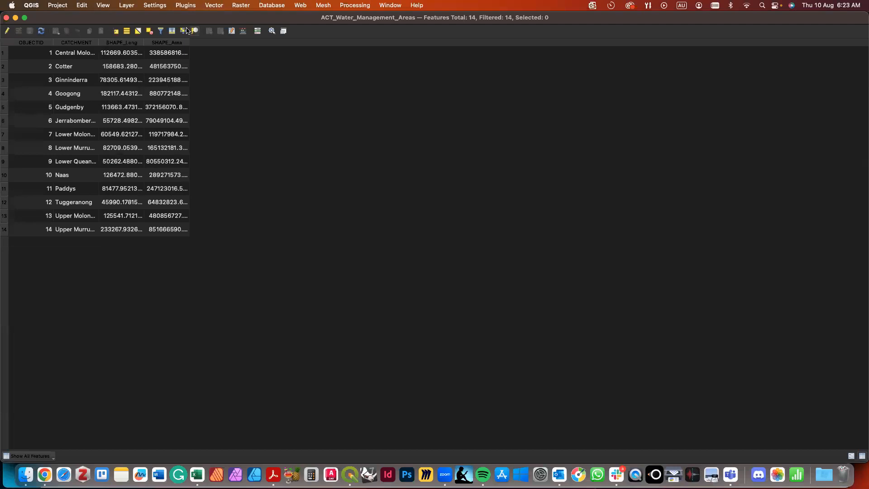
{"action": "left_click_drag", "start_coordinate": [176, 19], "coordinate": [733, 144]}
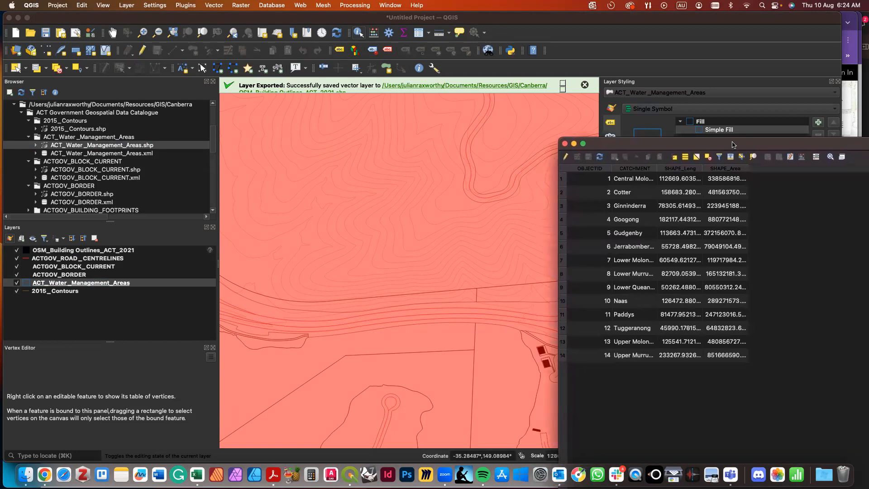
{"action": "left_click", "coordinate": [632, 208]}
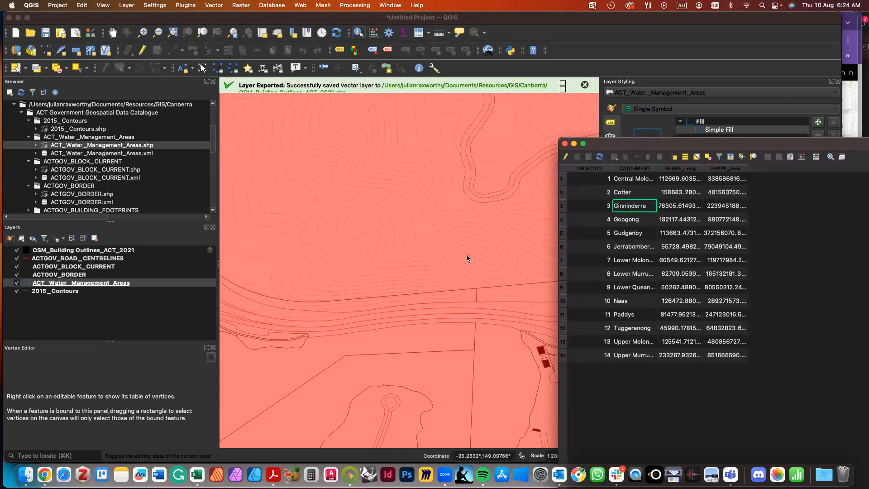
{"action": "left_click", "coordinate": [576, 207]}
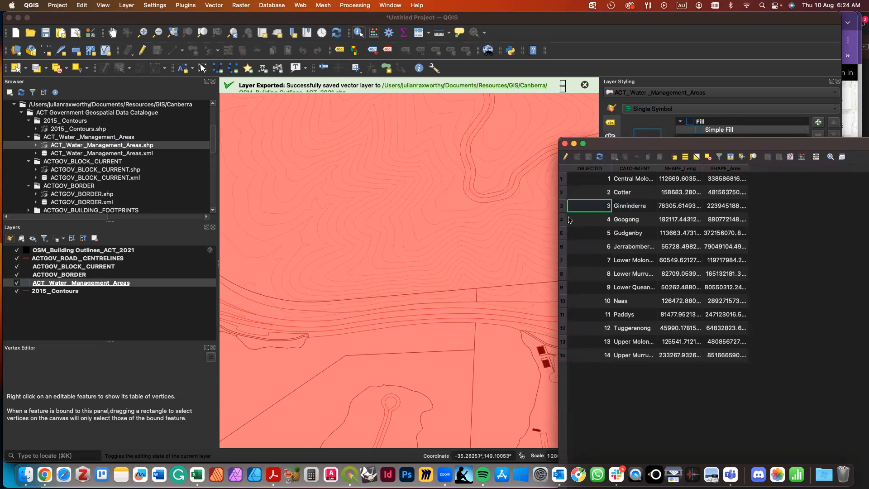
{"action": "left_click", "coordinate": [560, 207]}
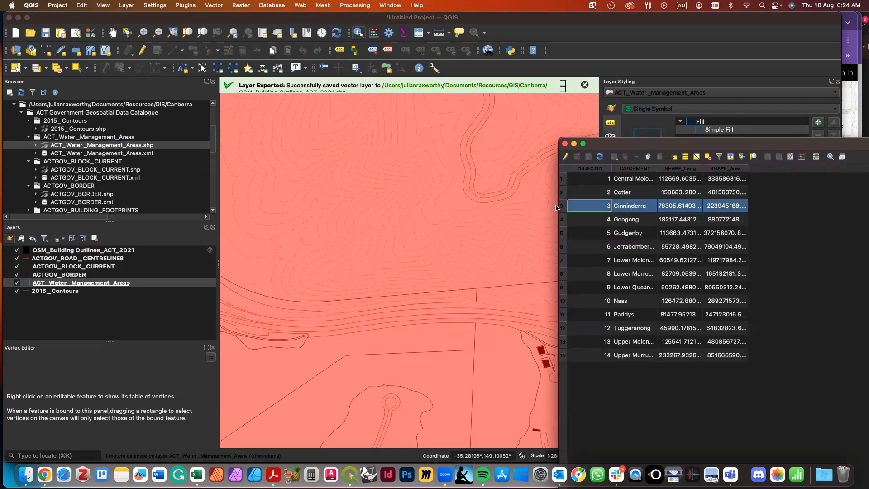
Identify the water management areas south of the selected Ginninderra catchment to compare their extents on the map.
{"action": "scroll", "coordinate": [523, 241], "scroll_direction": "down", "scroll_amount": 2}
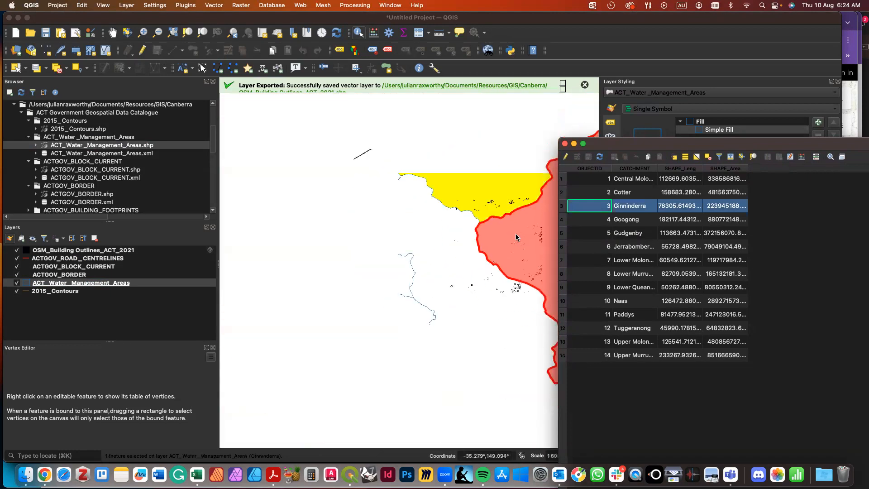
{"action": "left_click_drag", "start_coordinate": [516, 235], "coordinate": [312, 243]}
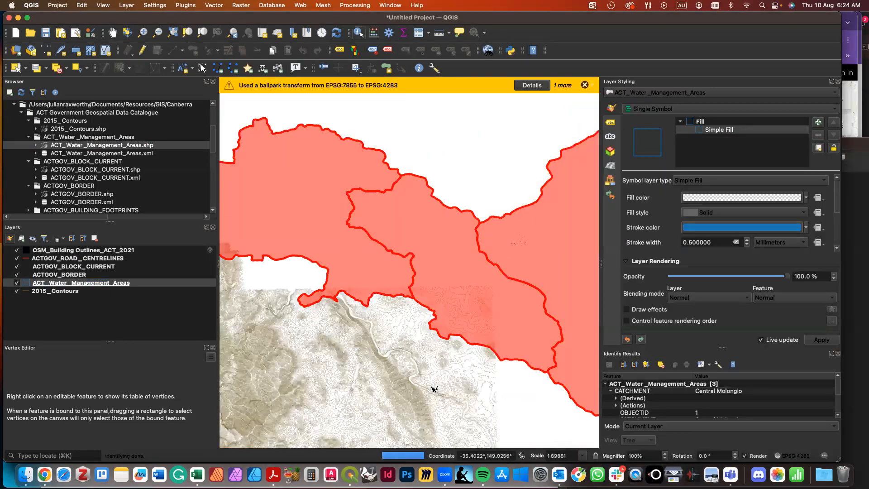
{"action": "left_click", "coordinate": [498, 217]}
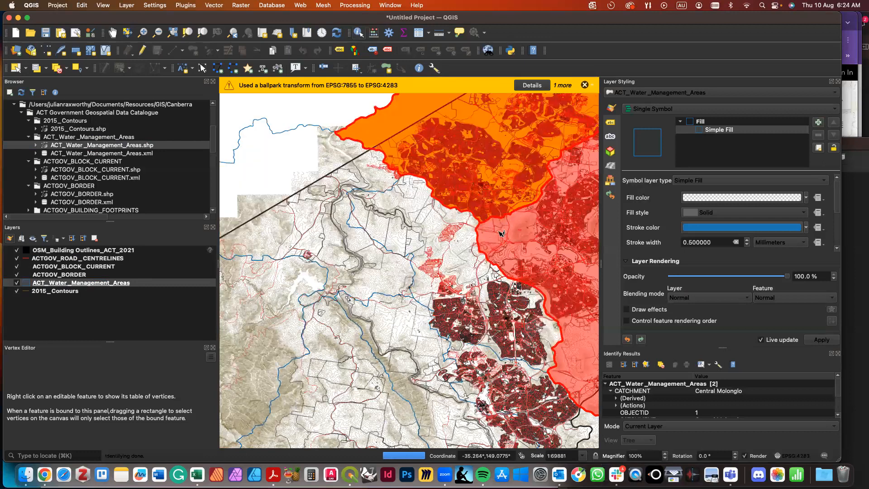
{"action": "left_click", "coordinate": [503, 262]}
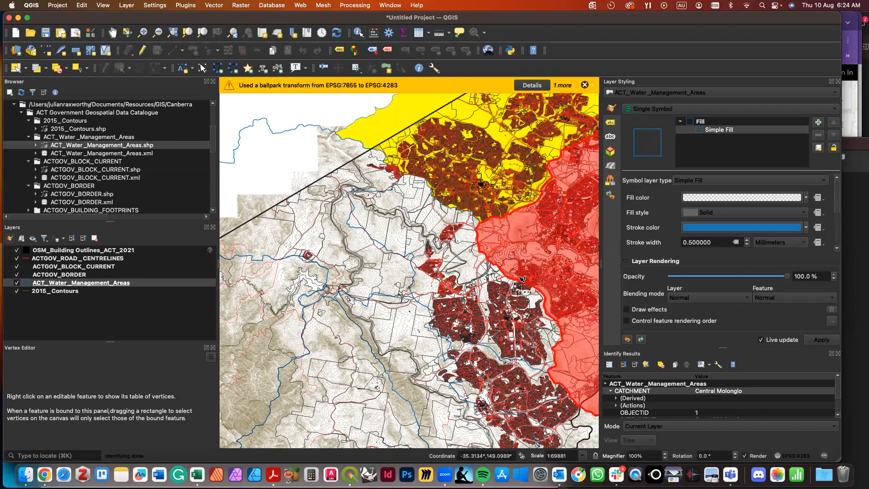
{"action": "left_click", "coordinate": [482, 334]}
{"action": "left_click", "coordinate": [457, 356]}
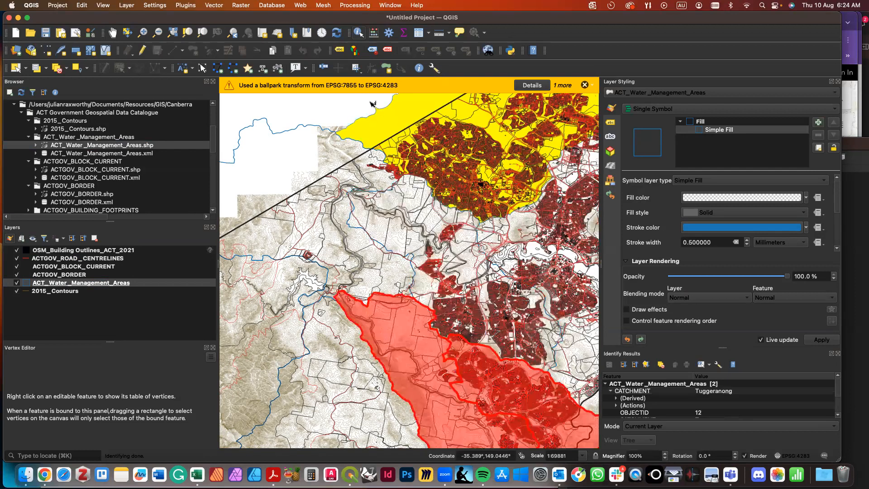
Identify the Ginninderra catchment on the map, clear the identify highlight and examine the catchment's extent against the ACT border.
{"action": "left_click", "coordinate": [377, 118]}
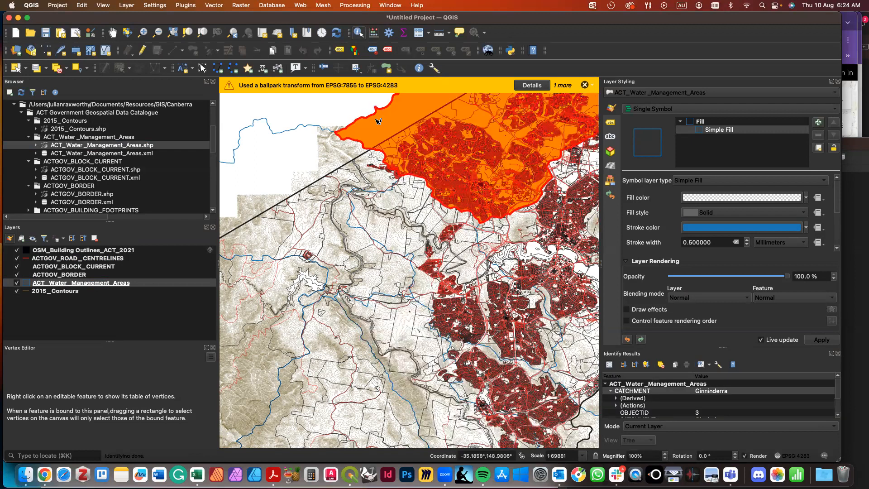
{"action": "scroll", "coordinate": [378, 124], "scroll_direction": "down", "scroll_amount": 1}
{"action": "scroll", "coordinate": [378, 123], "scroll_direction": "down", "scroll_amount": 1}
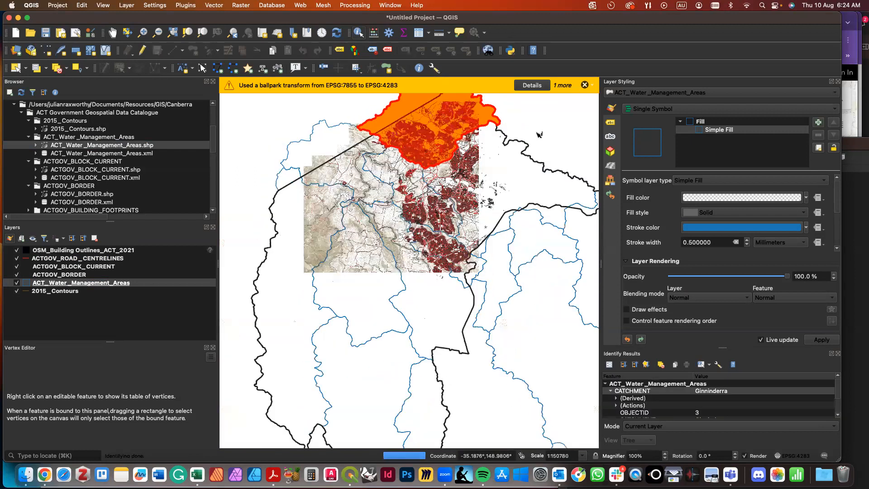
{"action": "left_click", "coordinate": [538, 134]}
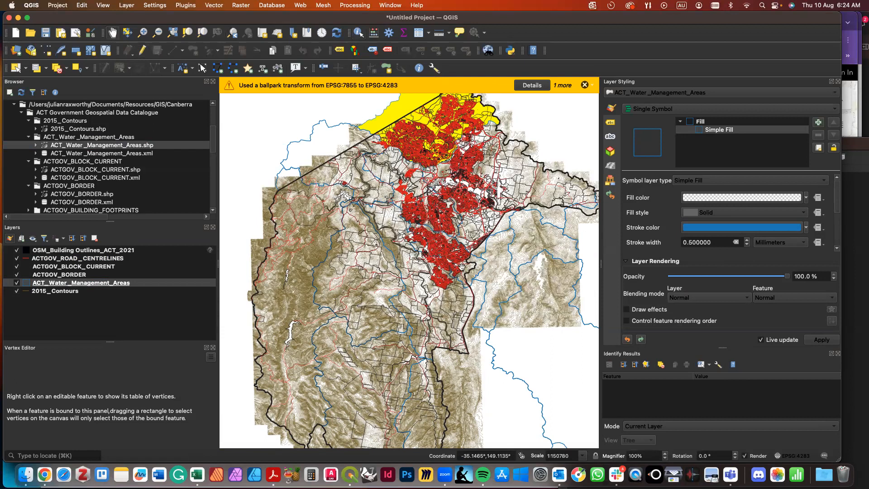
{"action": "left_click_drag", "start_coordinate": [409, 122], "coordinate": [470, 277]}
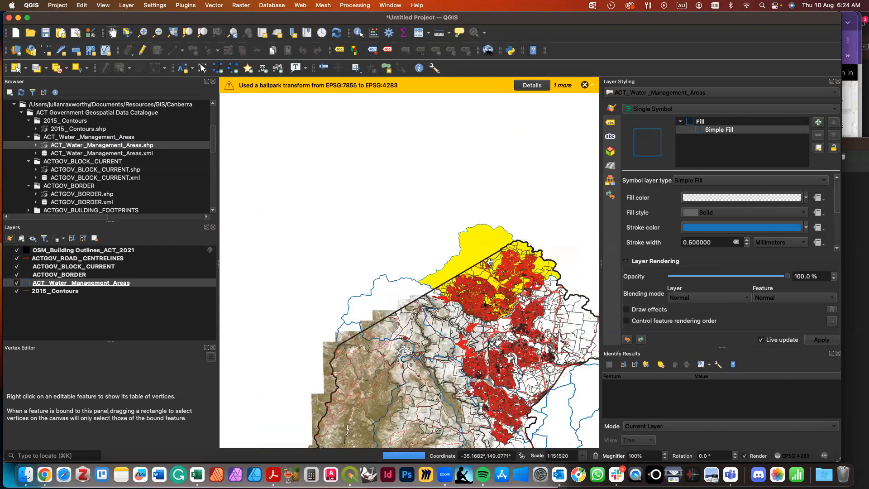
{"action": "left_click_drag", "start_coordinate": [483, 235], "coordinate": [410, 263]}
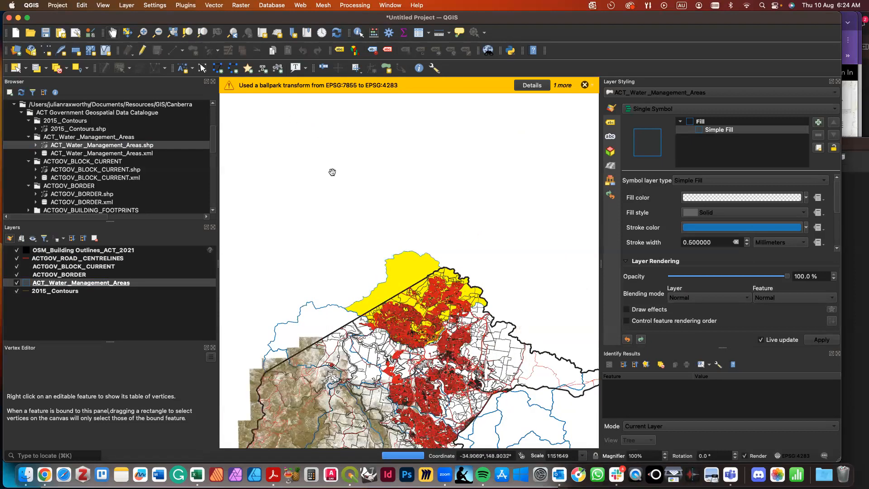
{"action": "left_click_drag", "start_coordinate": [363, 271], "coordinate": [358, 152]}
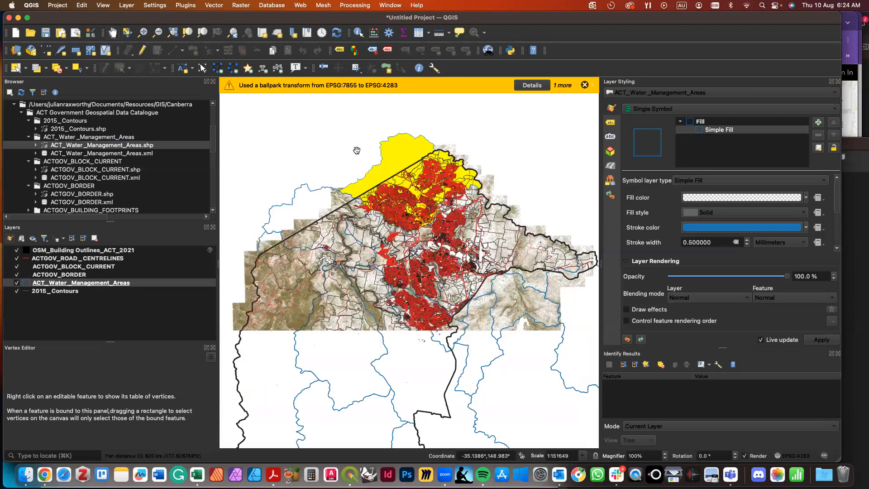